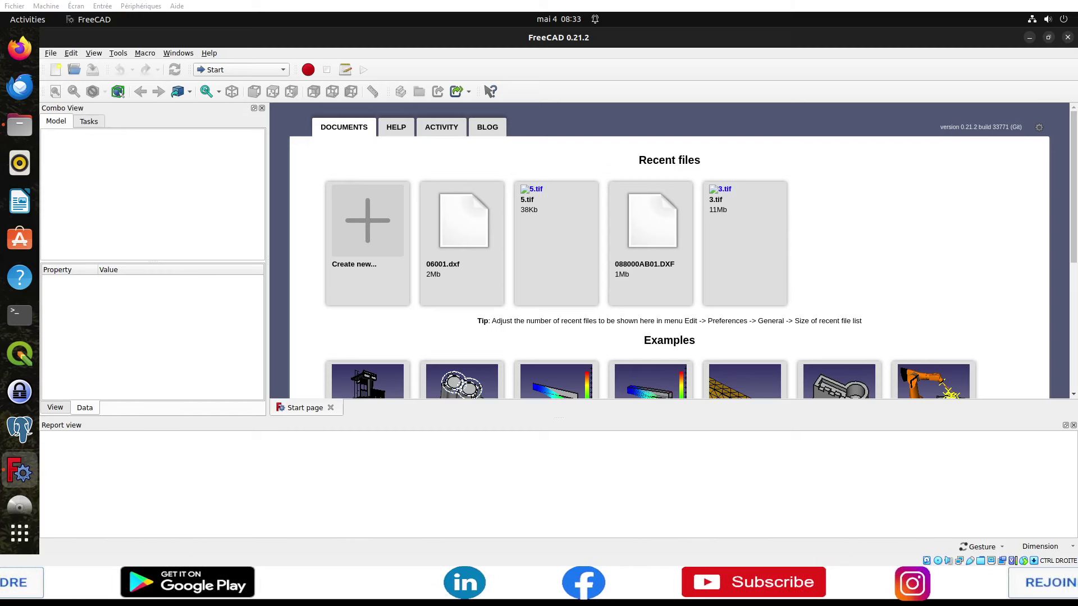
Launch QGIS Desktop from the dock to get an empty untitled project
left_click(20, 353)
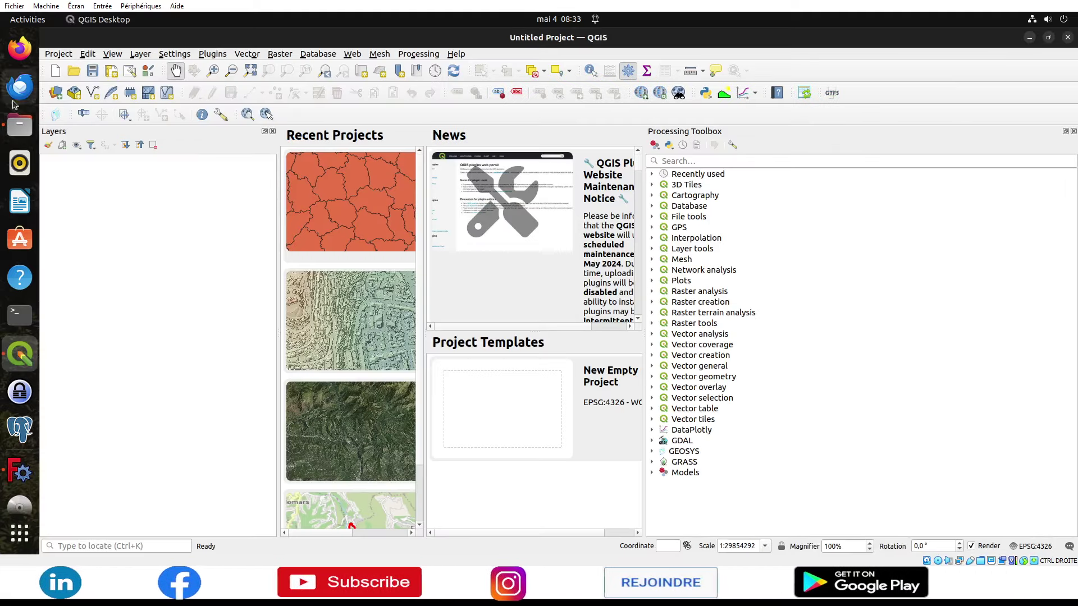
In Files, browse Documents > transfert > Downloads and open the admin-express folder
left_click(19, 125)
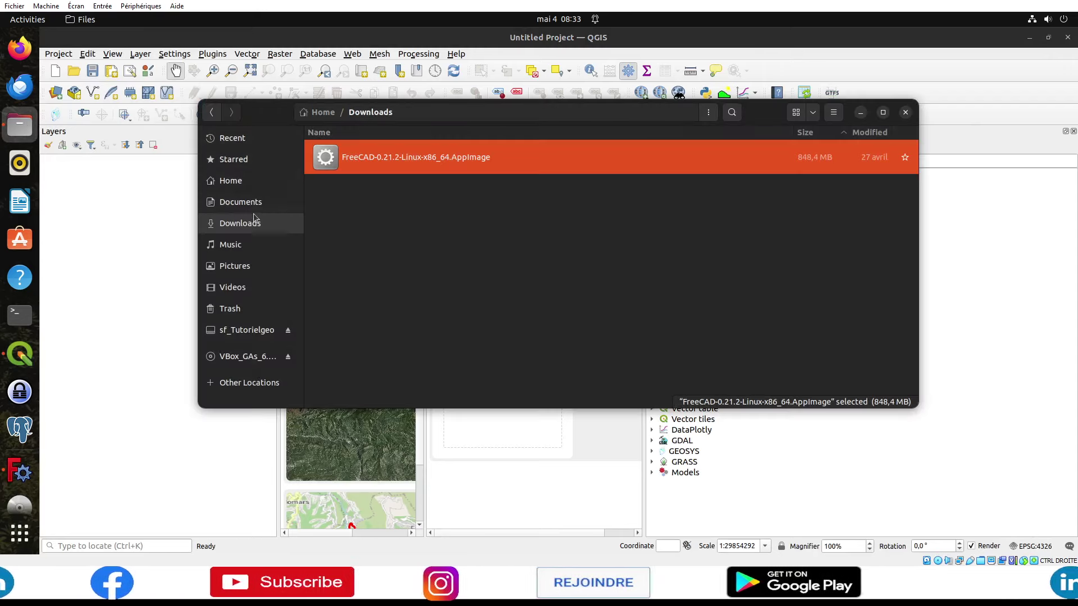
left_click(241, 203)
double_click(317, 161)
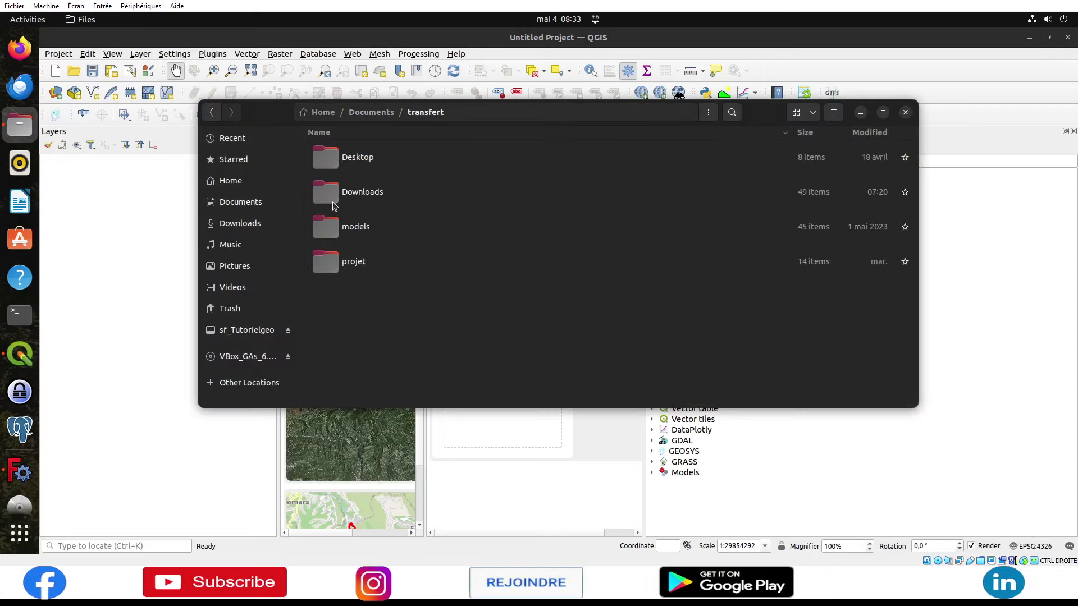
double_click(333, 202)
left_click(344, 160)
double_click(344, 160)
Descend through 1_DONNEES_LIVRAISON into ADE_2-5_SHP_LAMB93_FR and browse its shapefiles
double_click(345, 160)
double_click(344, 160)
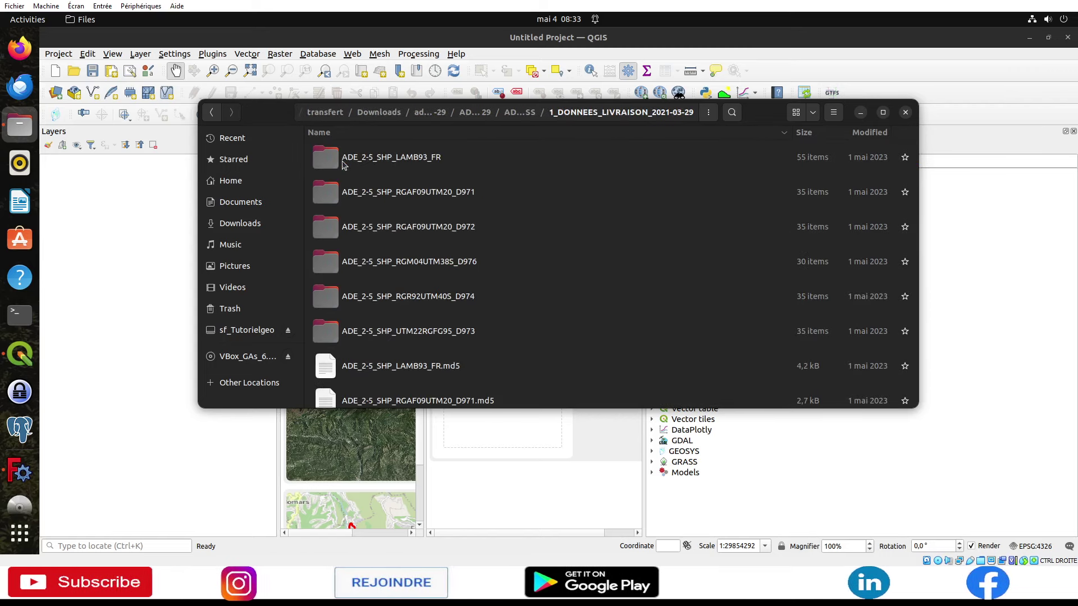
double_click(345, 162)
scroll(400, 230, "down", 1)
scroll(407, 264, "down", 3)
scroll(408, 267, "down", 2)
scroll(408, 271, "down", 5)
scroll(409, 271, "down", 5)
scroll(409, 270, "down", 5)
scroll(409, 270, "down", 3)
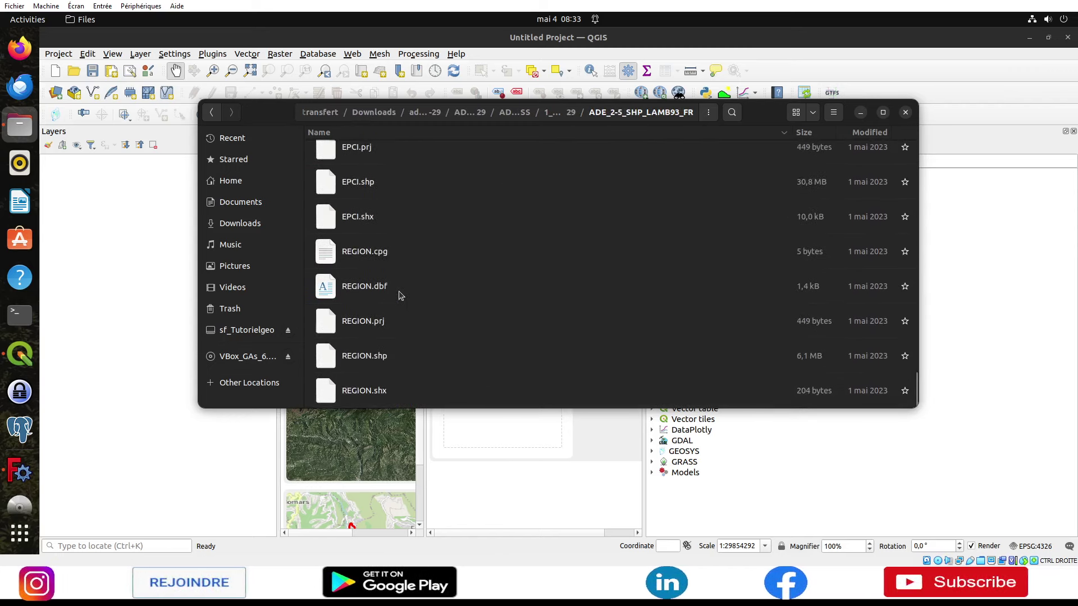
scroll(377, 346, "up", 3)
scroll(379, 337, "up", 1)
scroll(385, 267, "up", 2)
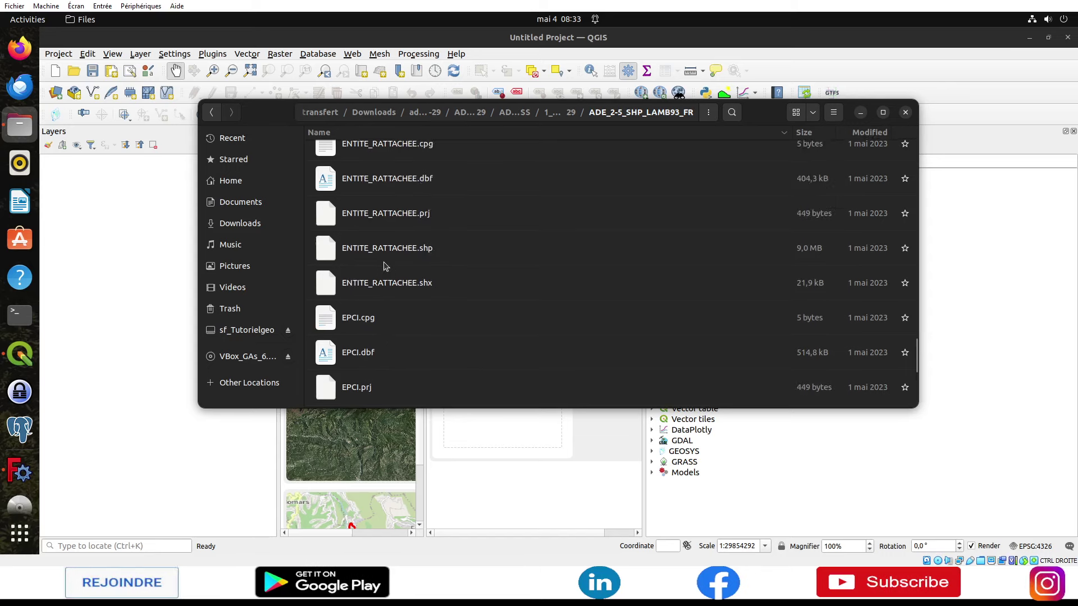
scroll(385, 266, "up", 3)
Drop DEPARTEMENT.shp into QGIS and close the processing tools panel
left_click_drag(370, 246, 127, 235)
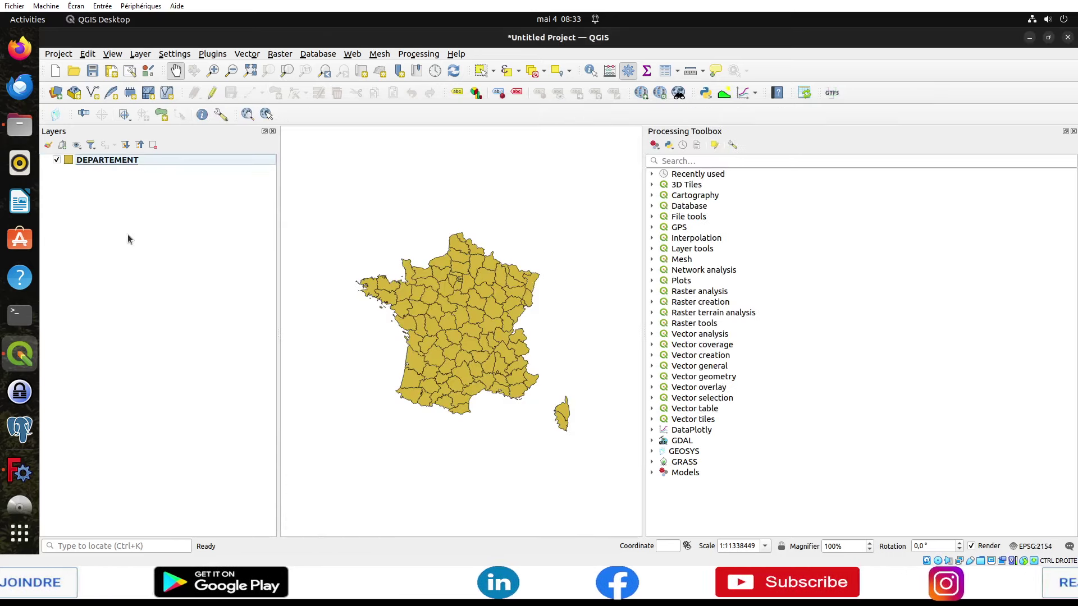
left_click(1074, 131)
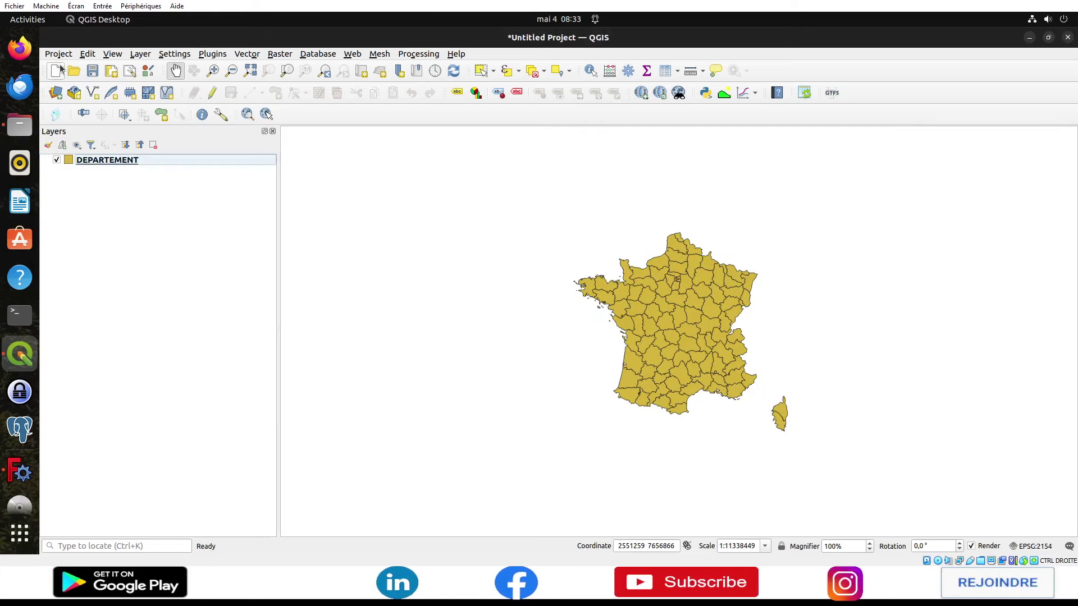
left_click(66, 96)
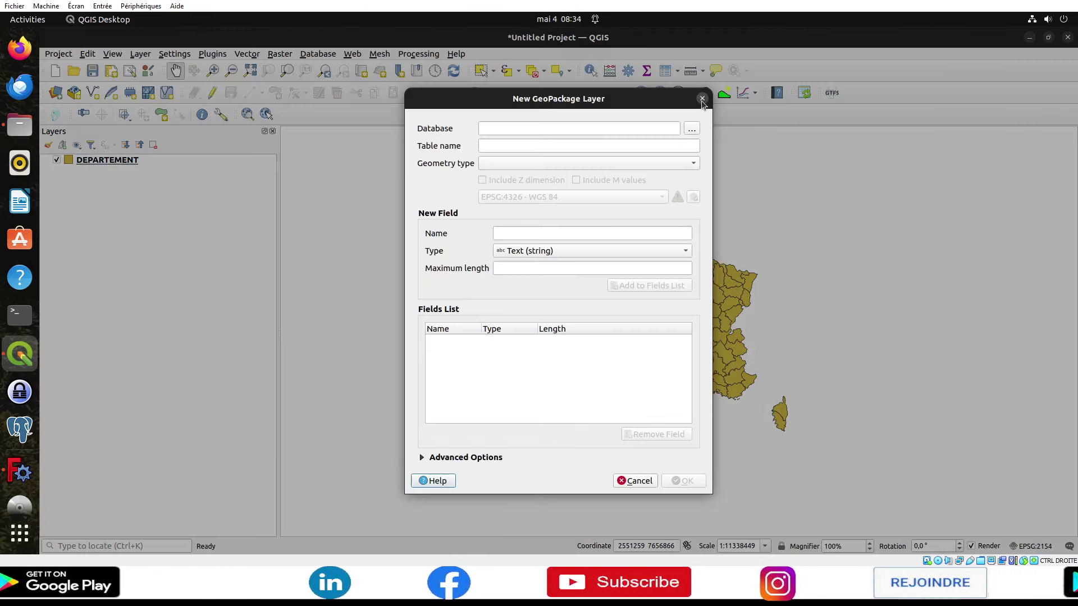
left_click(701, 99)
In the Data Source Manager's WMS/WMTS section, delete the broken ign connection
key("ctrl+shift+r")
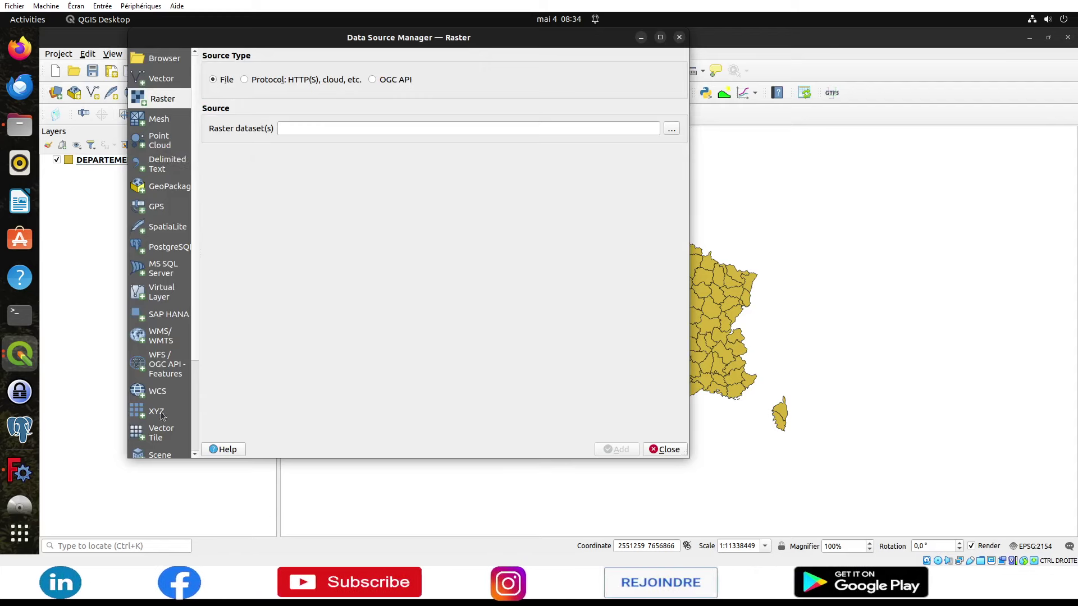
left_click(161, 336)
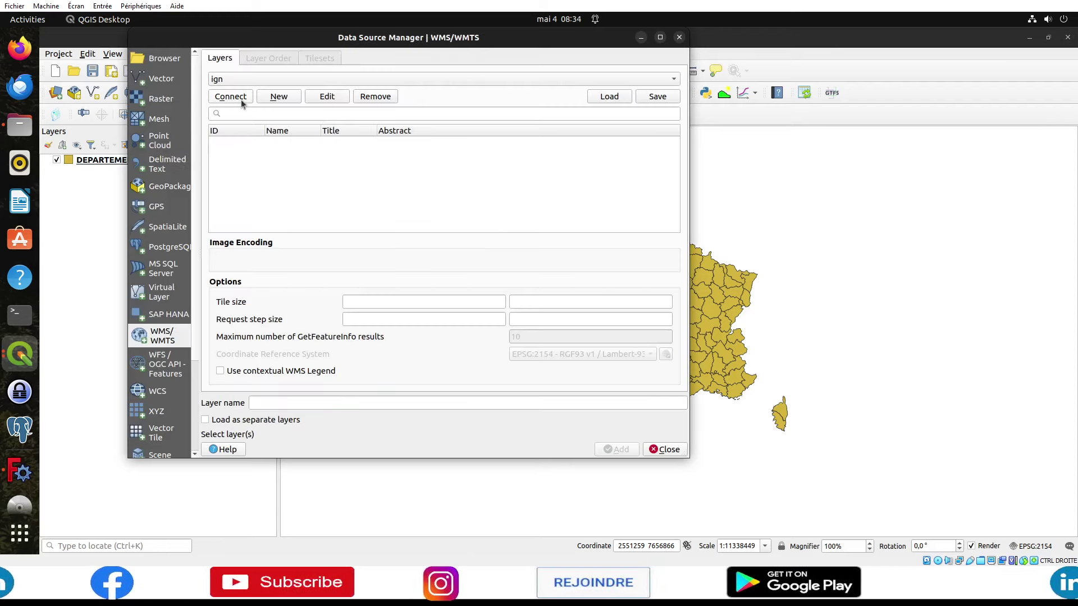
left_click(242, 101)
left_click(469, 270)
left_click(365, 96)
left_click(516, 269)
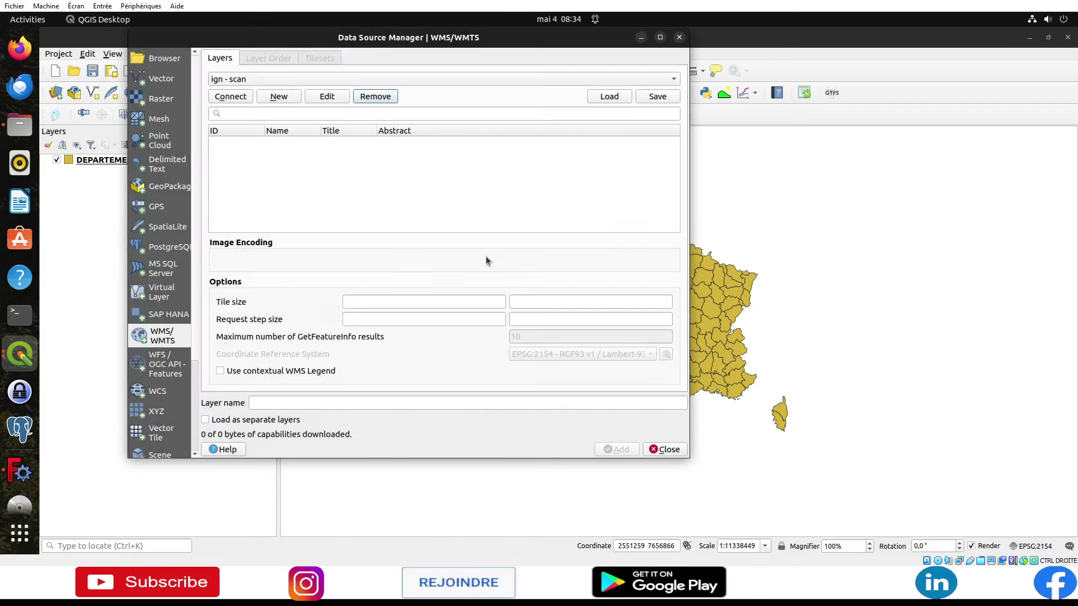
Connect to ign - geoplateforme and search its layer list for 2020 tilesets
left_click(269, 79)
left_click(264, 67)
left_click(231, 96)
scroll(308, 269, "down", 3)
scroll(308, 269, "down", 5)
scroll(308, 268, "down", 5)
scroll(308, 269, "down", 4)
scroll(308, 269, "down", 4)
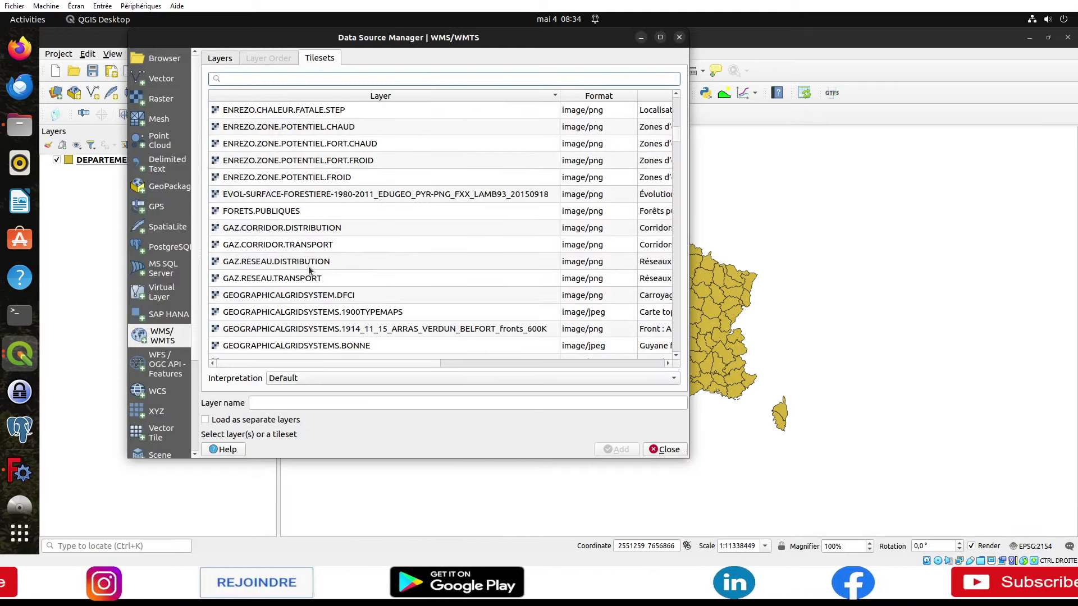
scroll(308, 268, "down", 5)
scroll(308, 269, "down", 5)
scroll(308, 268, "down", 5)
scroll(309, 269, "down", 5)
scroll(309, 269, "down", 5)
scroll(309, 269, "down", 5)
scroll(308, 269, "down", 5)
scroll(308, 269, "down", 5)
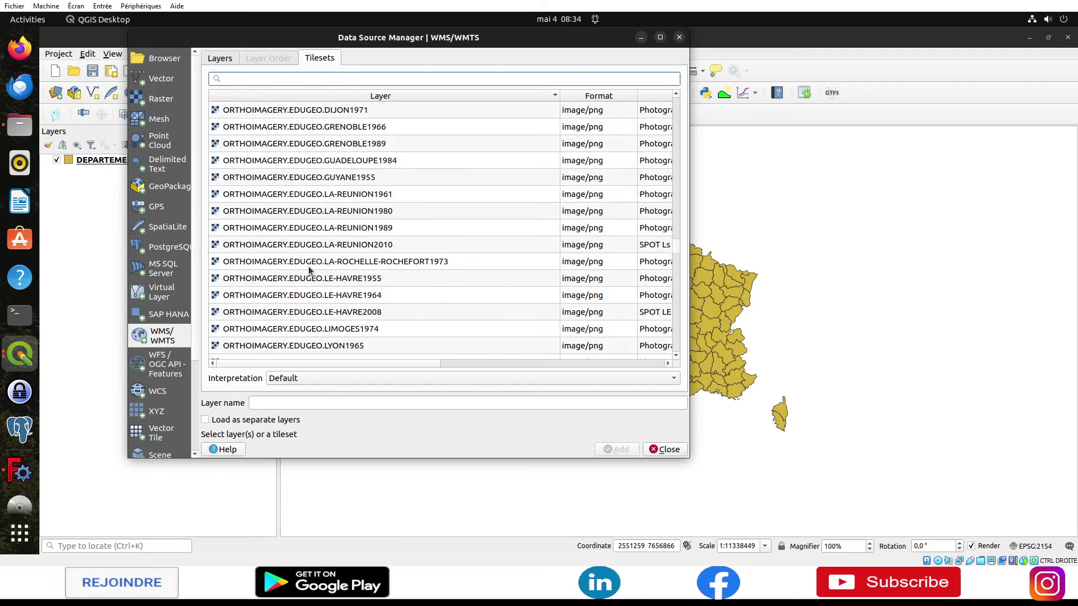
scroll(308, 268, "down", 3)
scroll(309, 269, "down", 3)
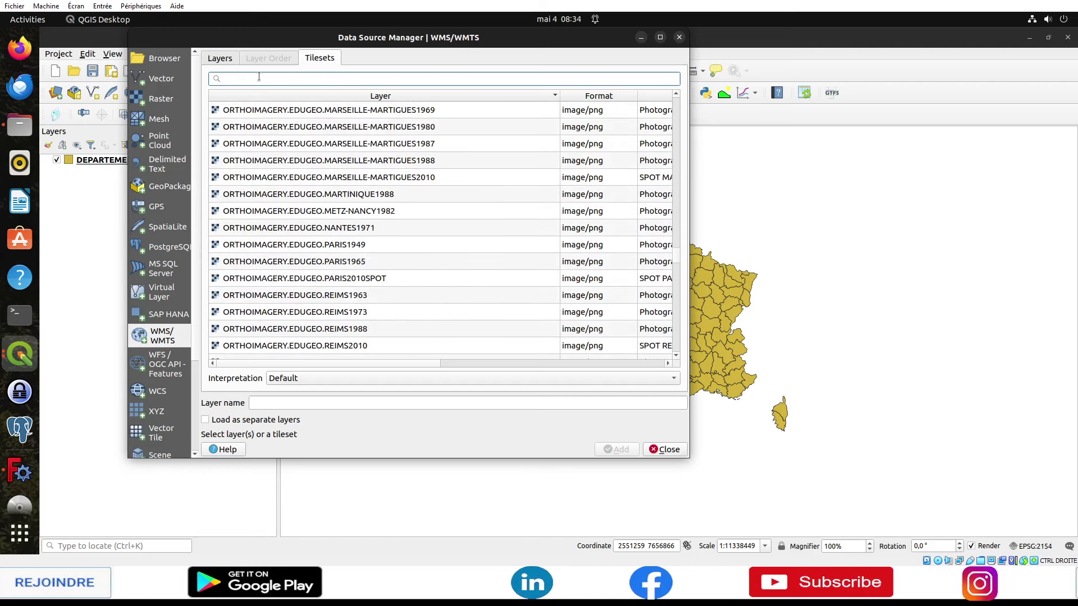
type("2020")
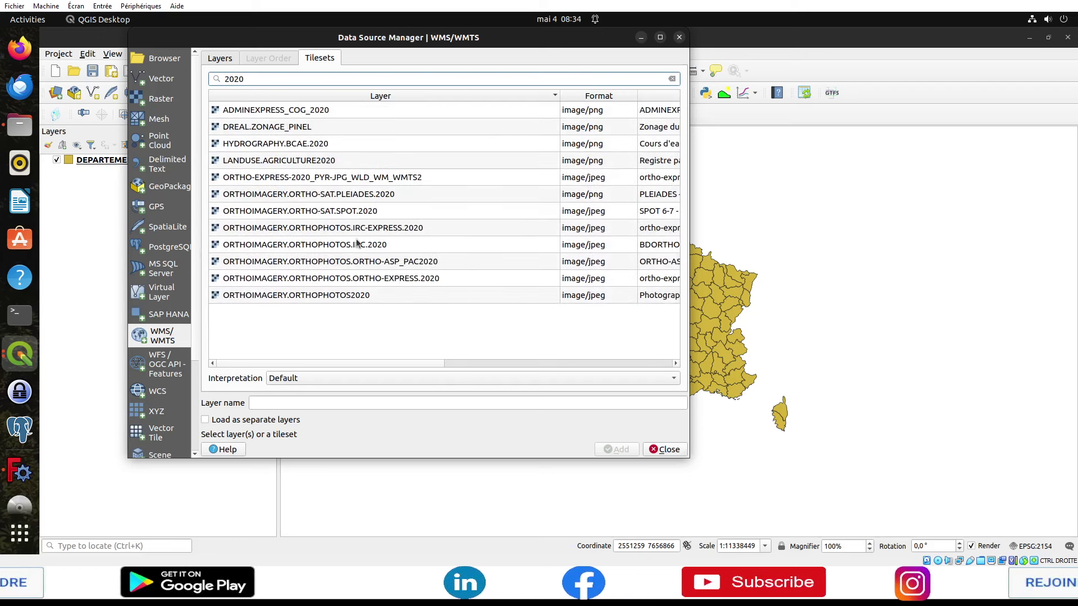
Add the ORTHO-EXPRESS.2020 and SPOT.2020 tilesets to the map, then close the manager
left_click(358, 277)
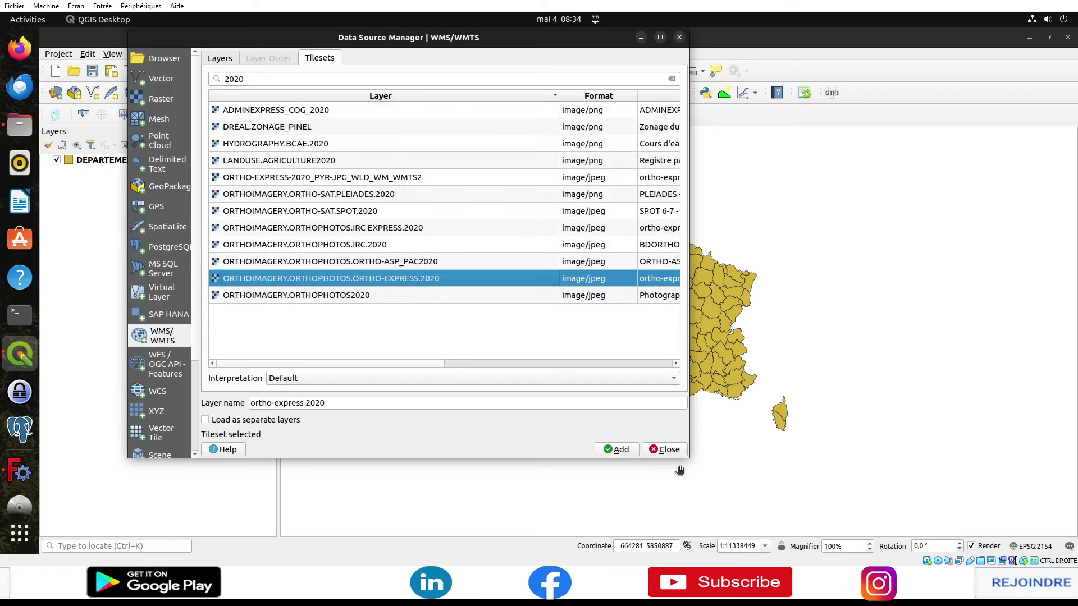
left_click(620, 449)
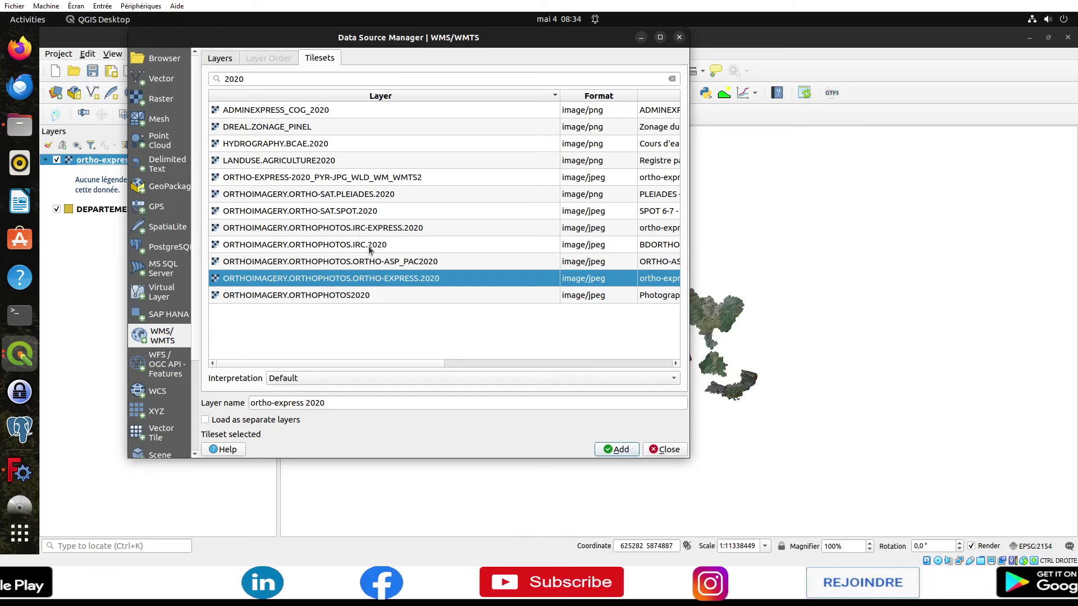
left_click(349, 212)
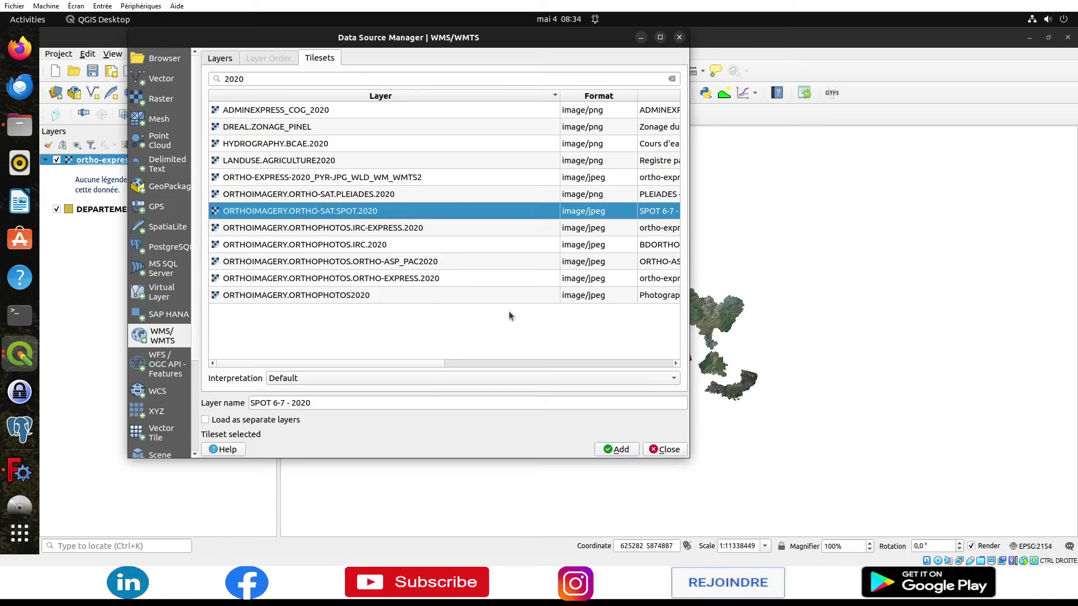
left_click(618, 449)
left_click(665, 449)
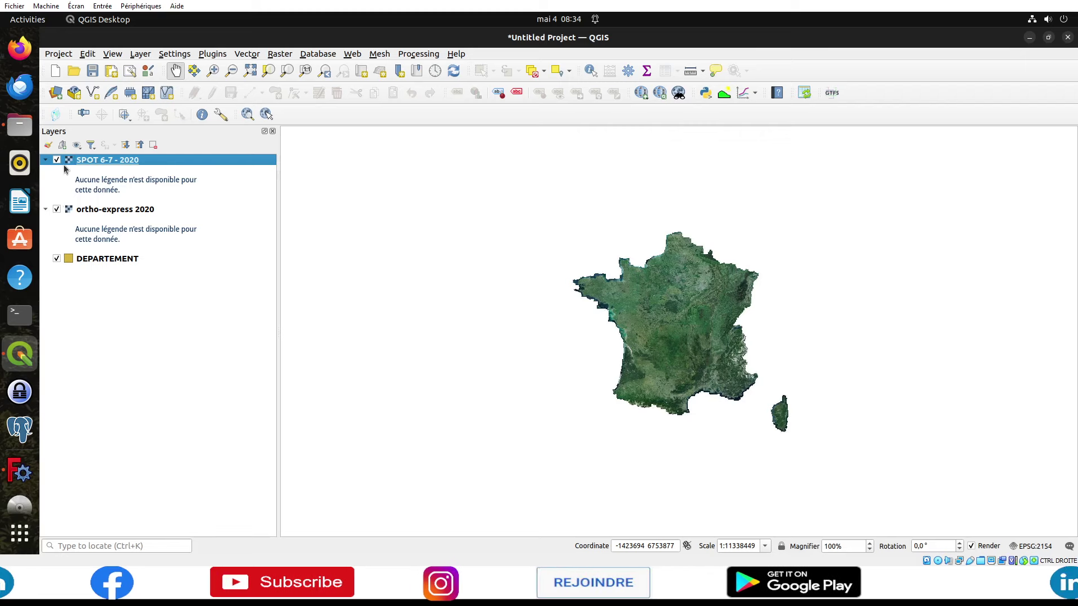
Hide ortho-express 2020 and move DEPARTEMENT to the top of the layer list
left_click(57, 209)
left_click_drag(119, 260, 166, 157)
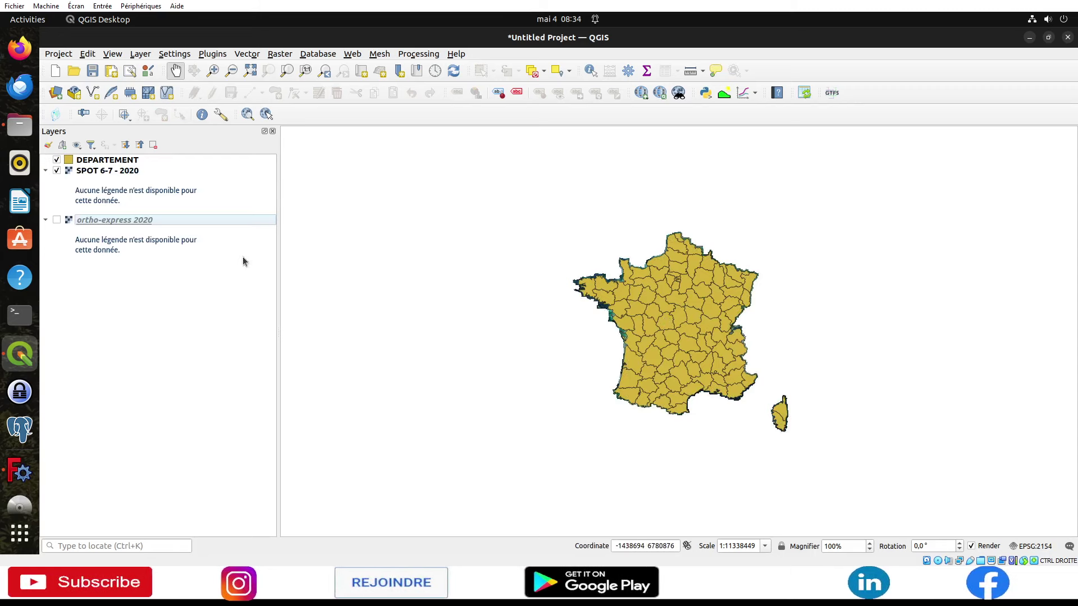
left_click(133, 161)
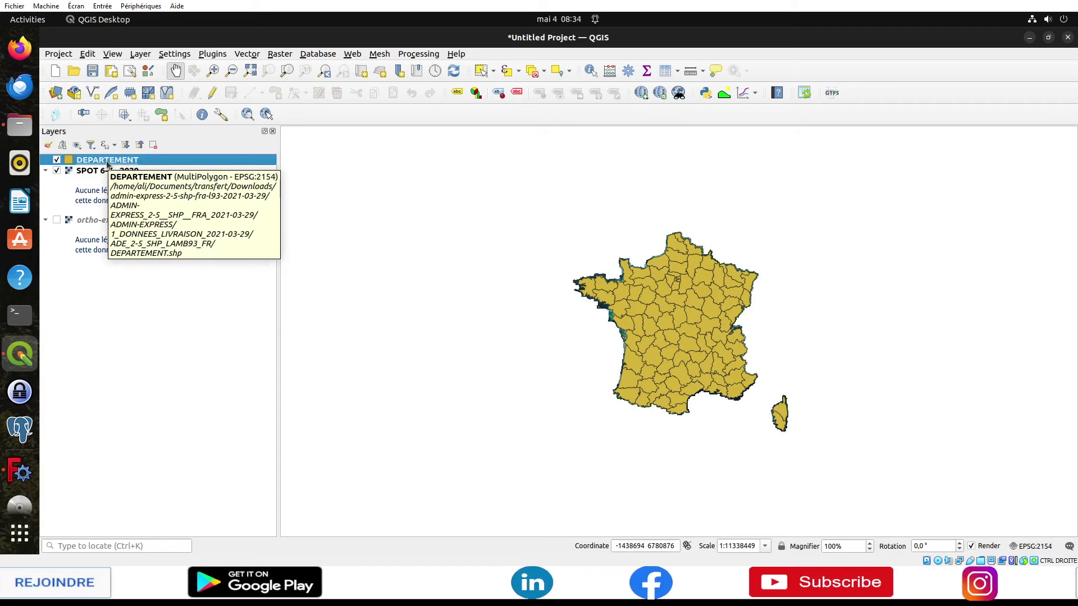
right_click(107, 163)
Export DEPARTEMENT as departement_france_metropolitaine.dxf and add its entities layer to the map
left_click(289, 400)
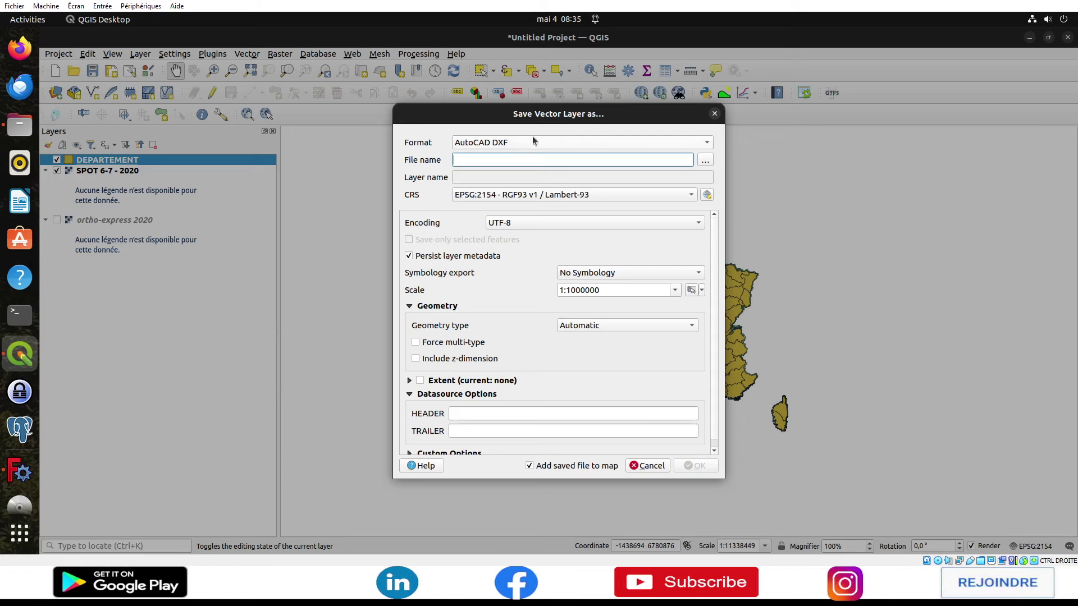
left_click(708, 162)
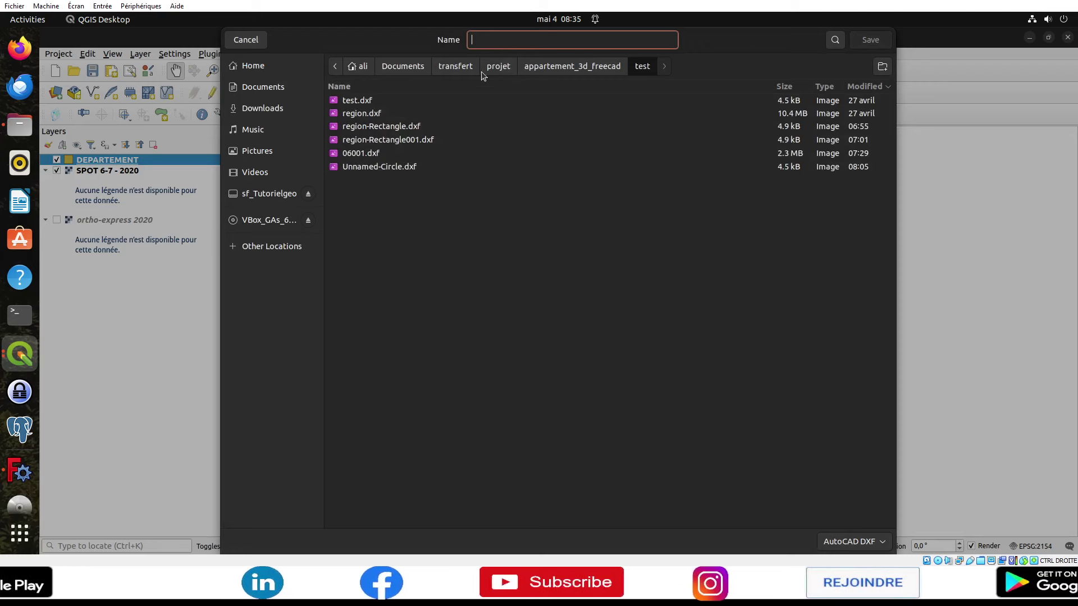
type("departement_fran")
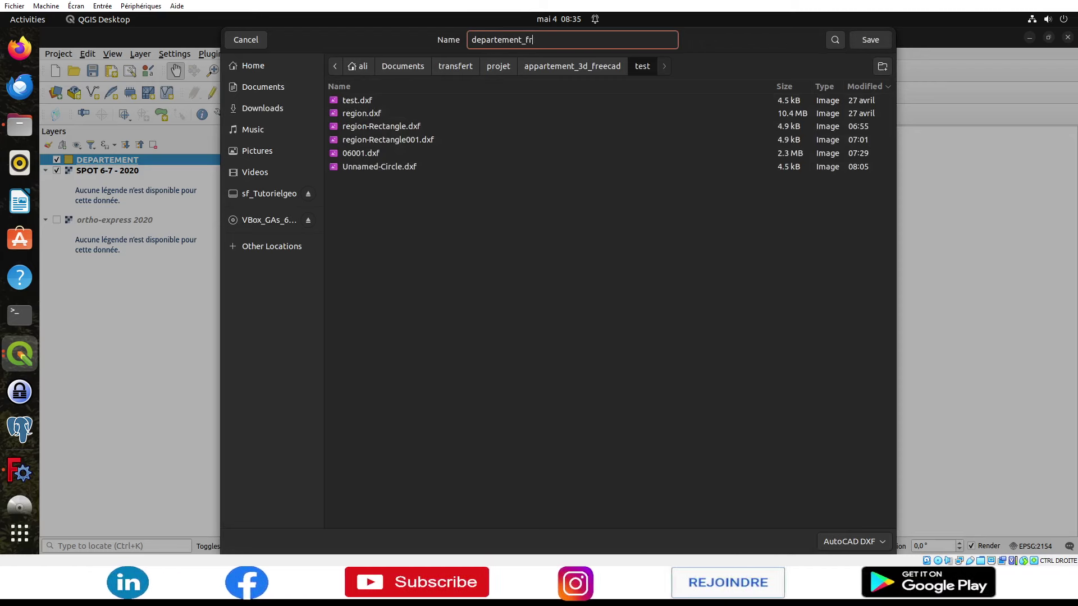
type("ce_")
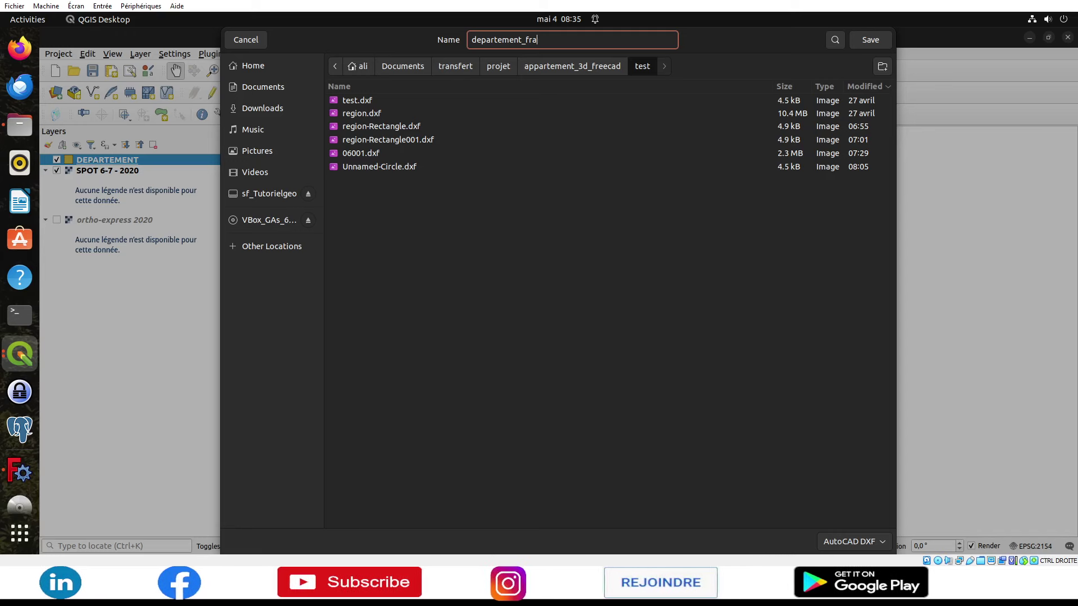
type("metropolitaine")
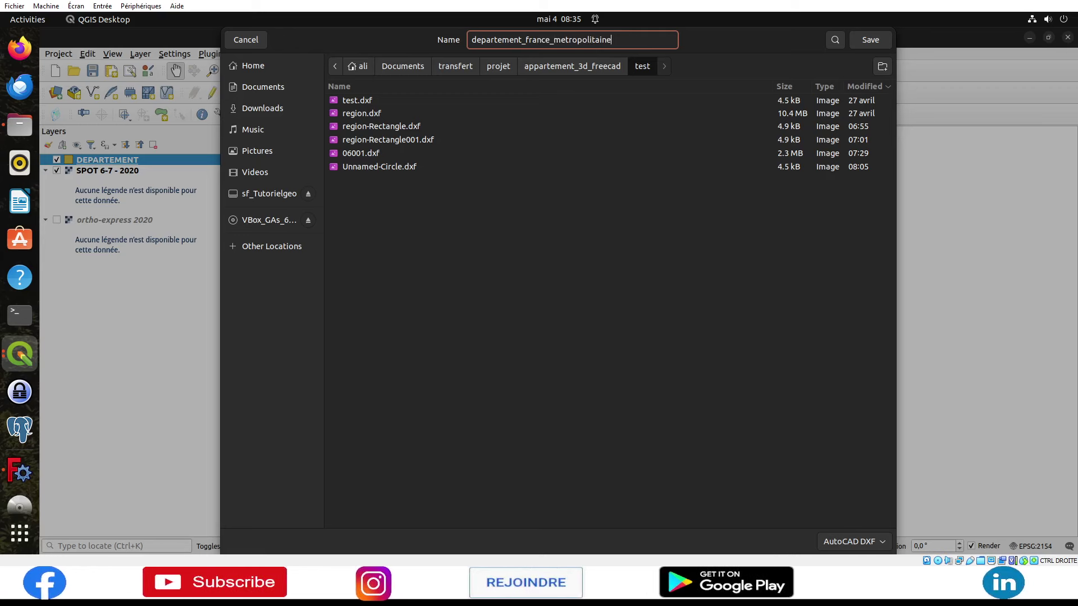
key("Return")
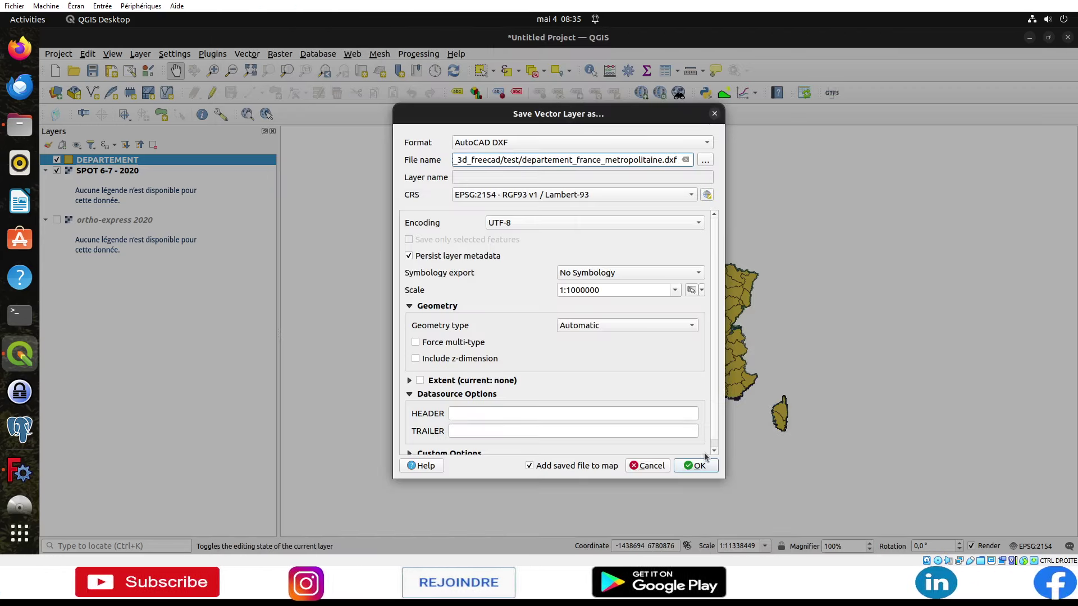
left_click(696, 463)
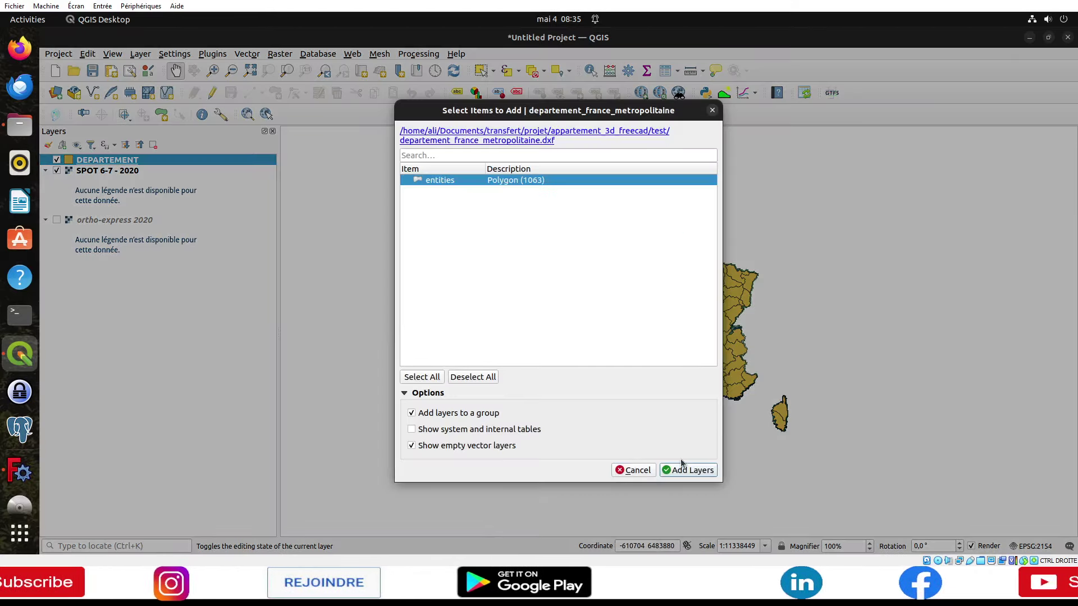
left_click(691, 470)
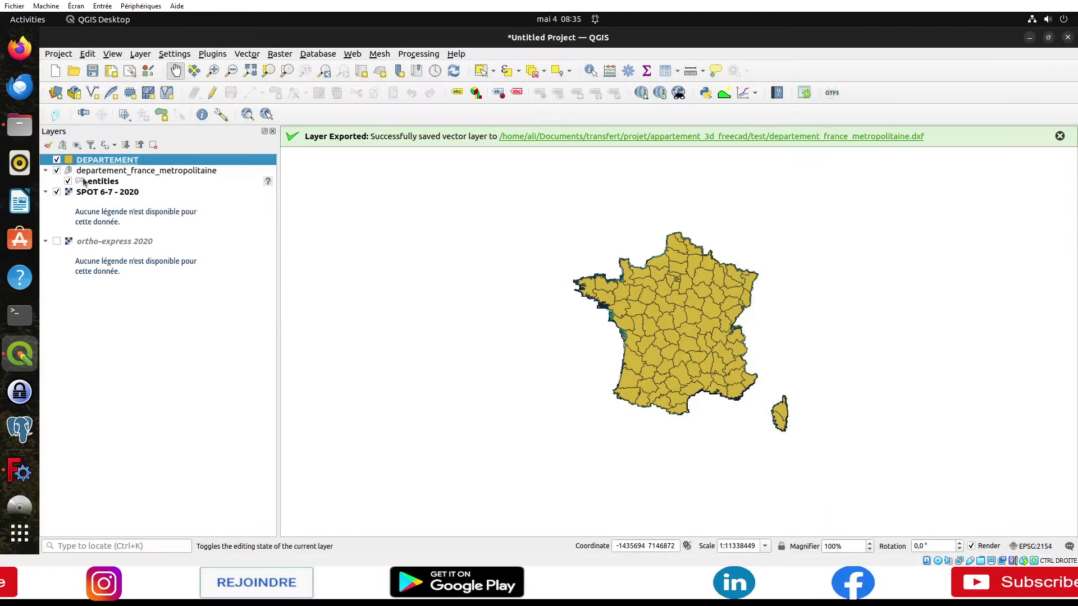
left_click(101, 181)
Hide DEPARTEMENT, give the entities layer EPSG:2154 Lambert-93, and hide SPOT 6-7 - 2020
left_click(57, 160)
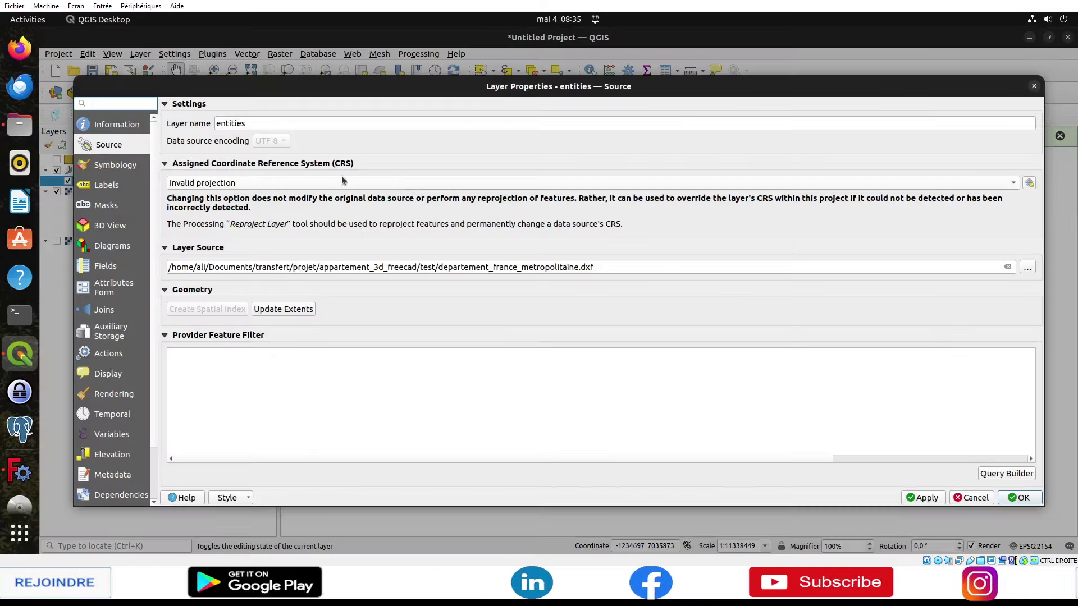
left_click(303, 185)
left_click(304, 197)
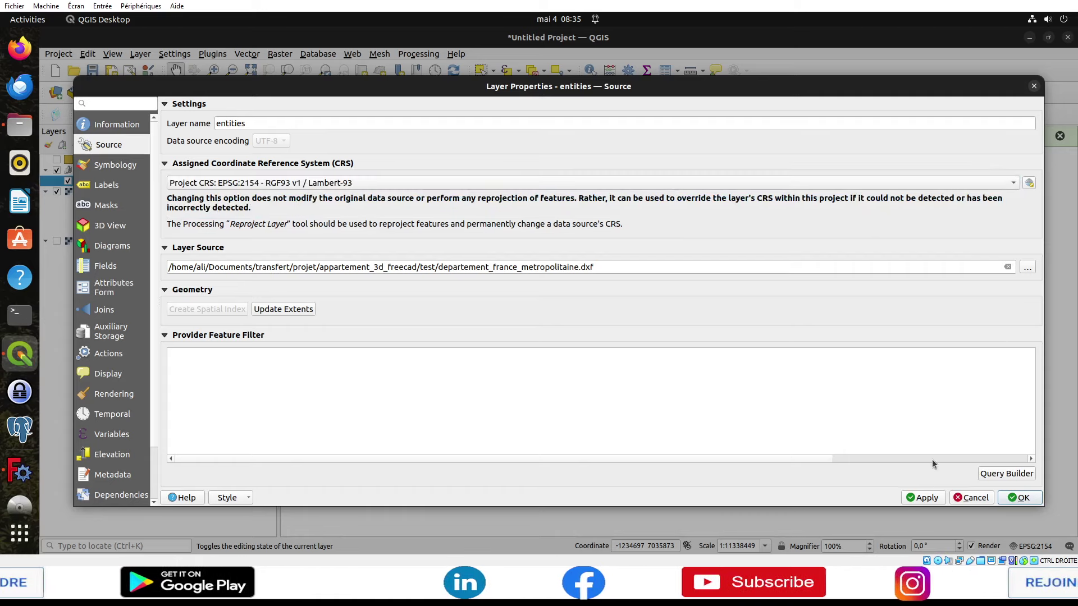
left_click(1025, 499)
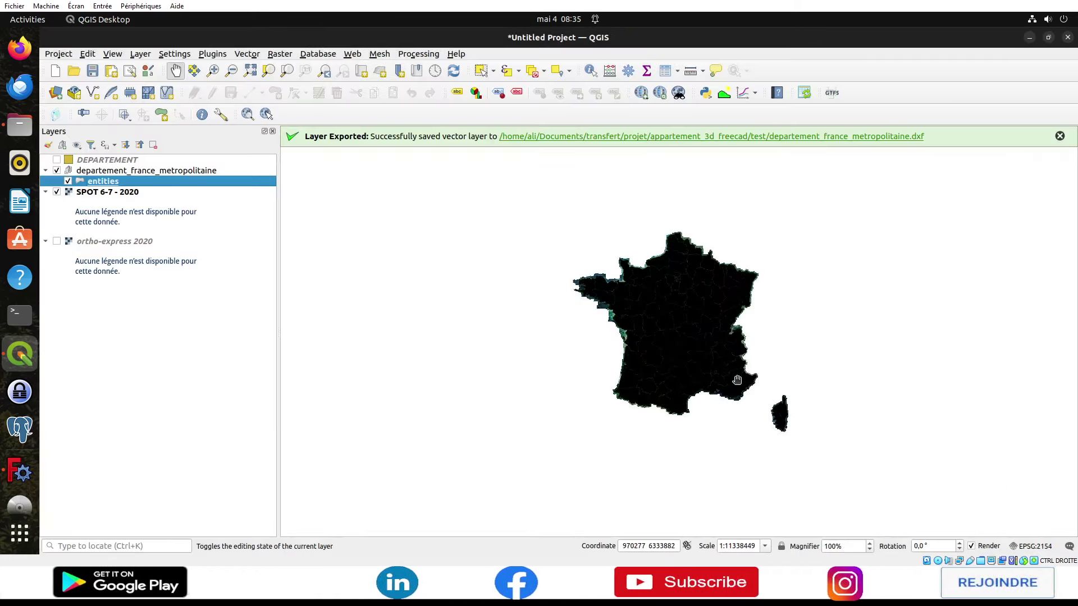
scroll(738, 381, "up", 2)
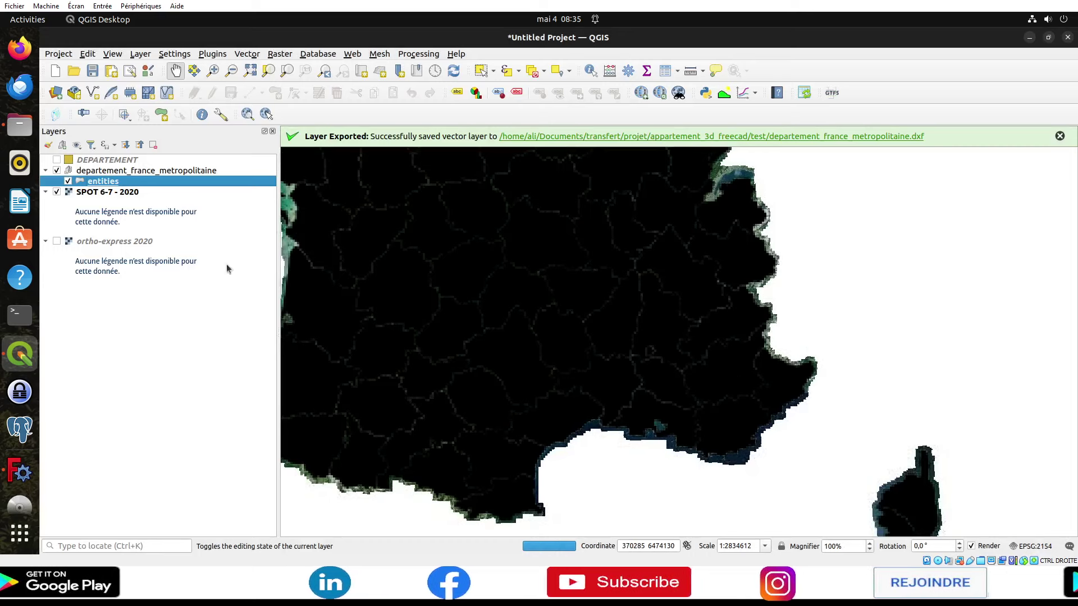
left_click(56, 191)
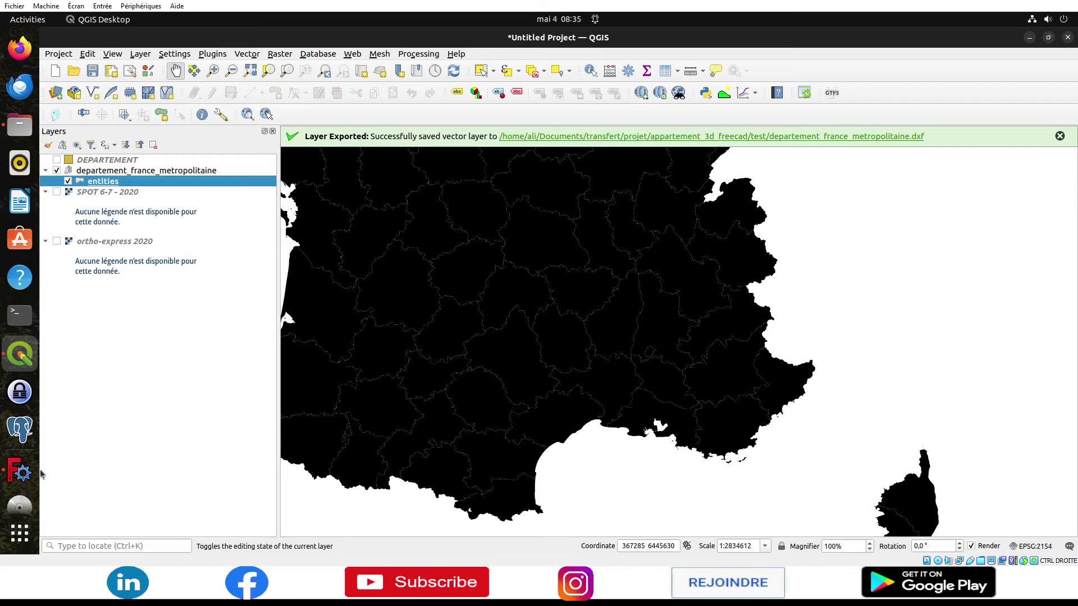
left_click(19, 471)
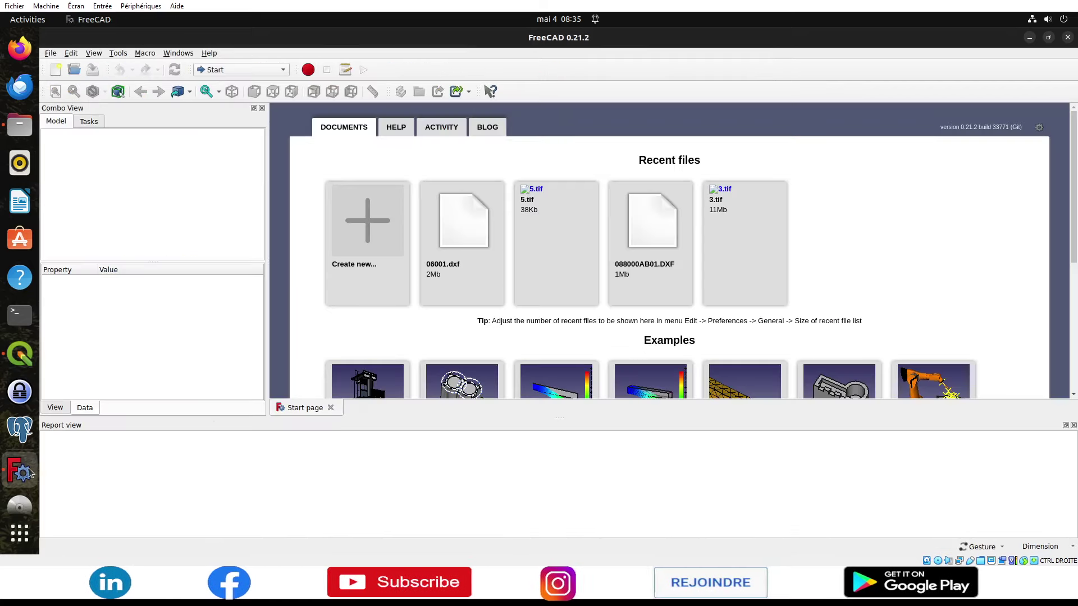
Create a new empty Unnamed document from the FreeCAD Start page
left_click(346, 260)
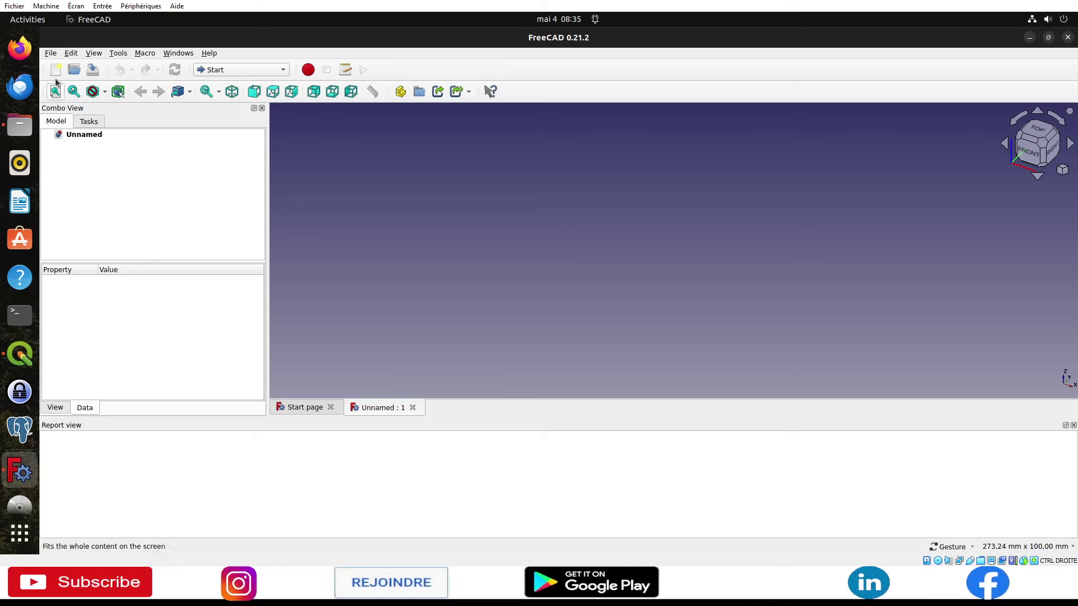
left_click(72, 54)
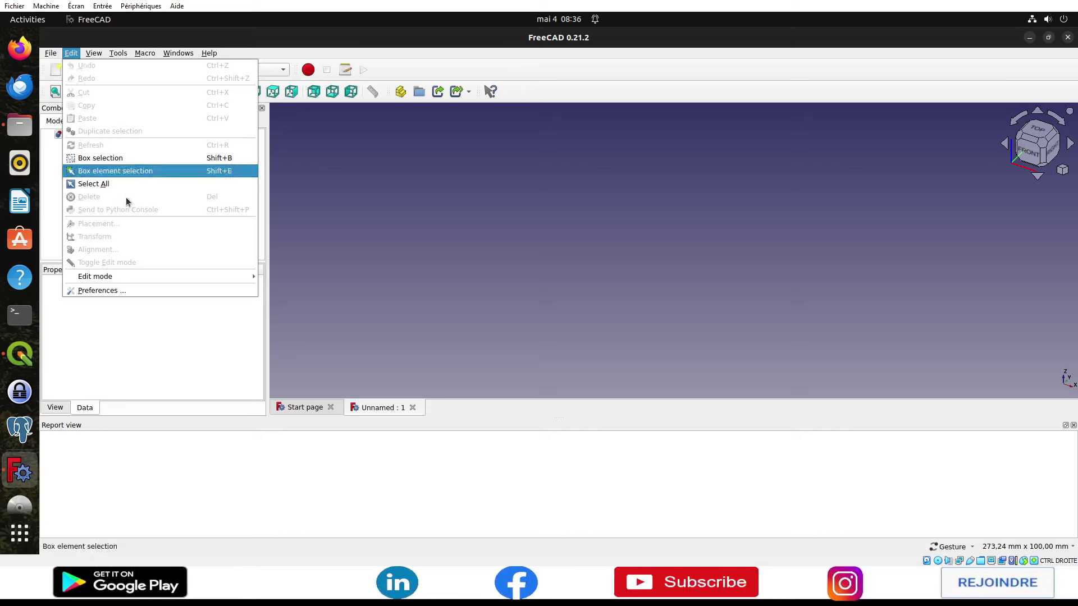
left_click(118, 291)
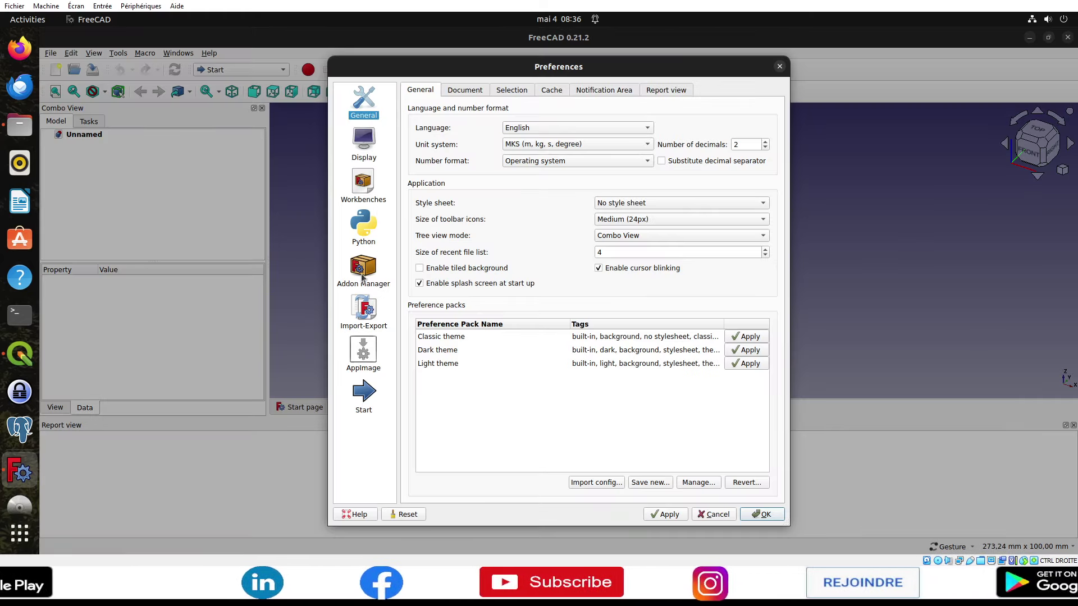
left_click(363, 312)
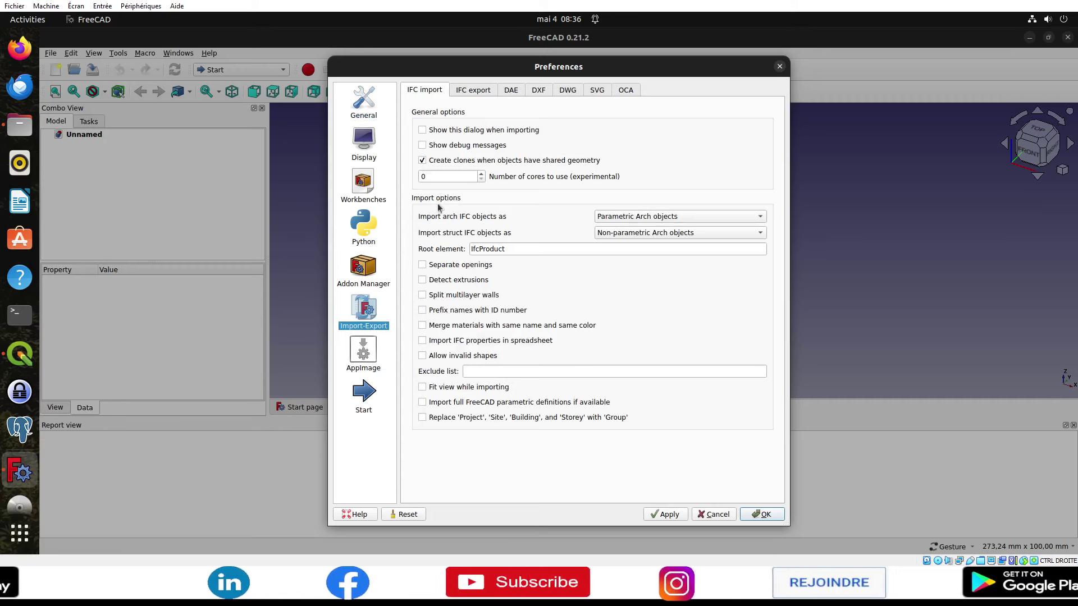
left_click(537, 91)
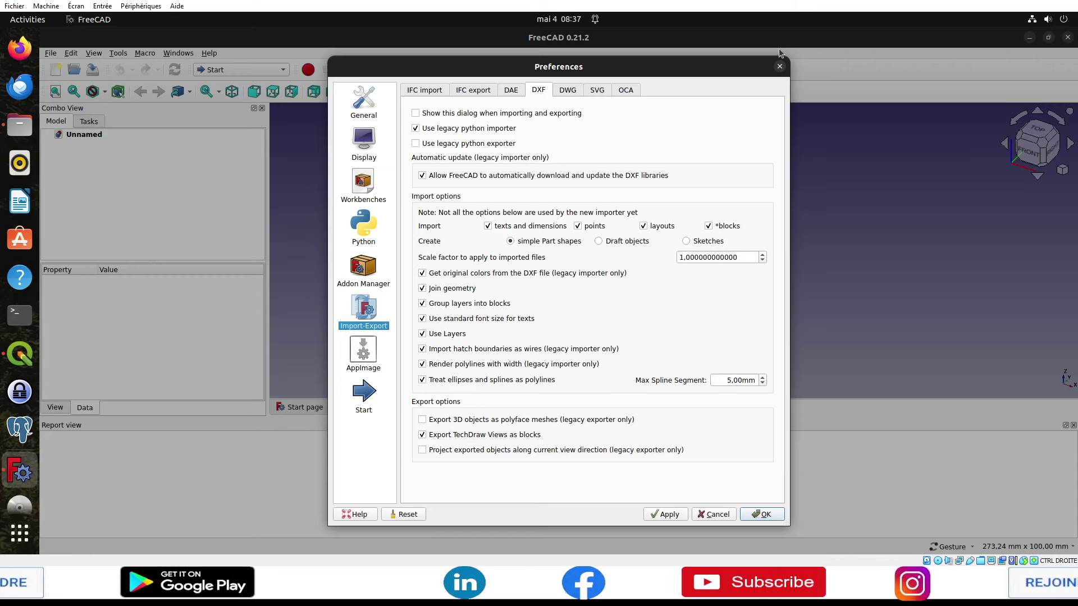
left_click(781, 67)
left_click(71, 52)
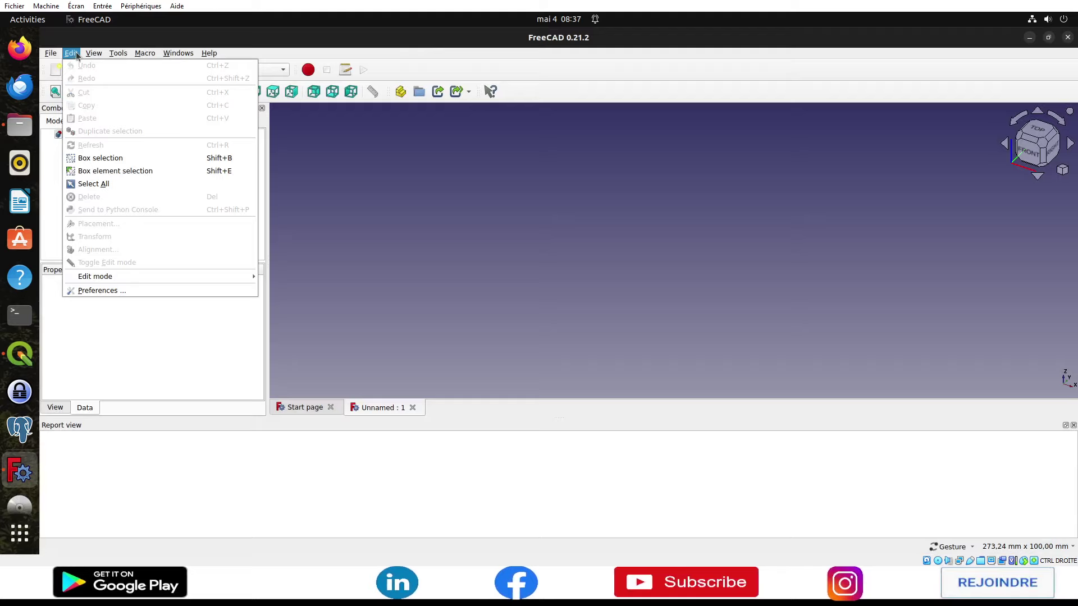
left_click(117, 289)
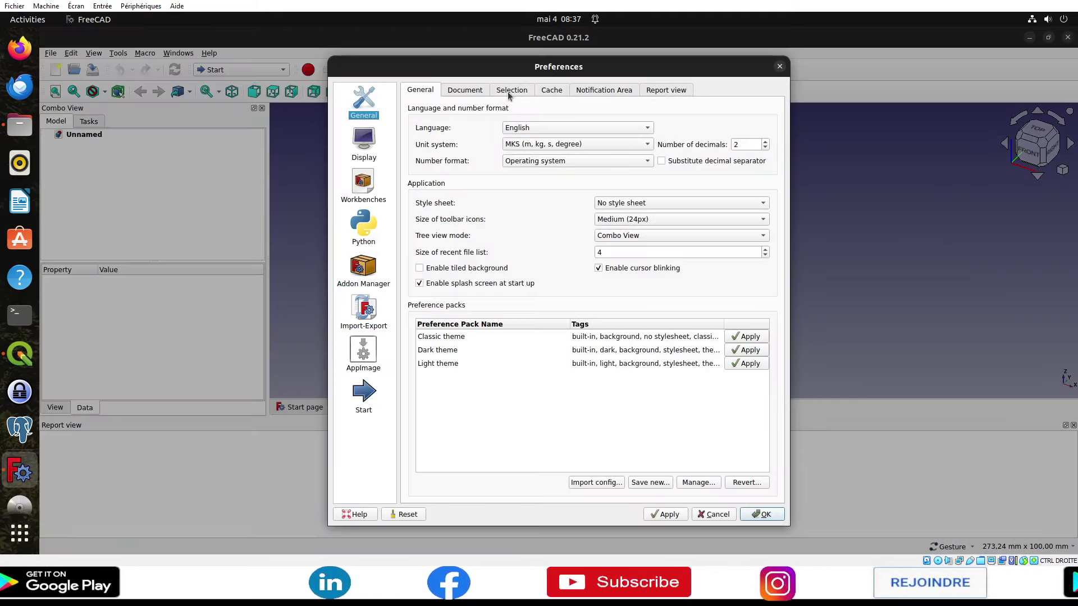
key("i")
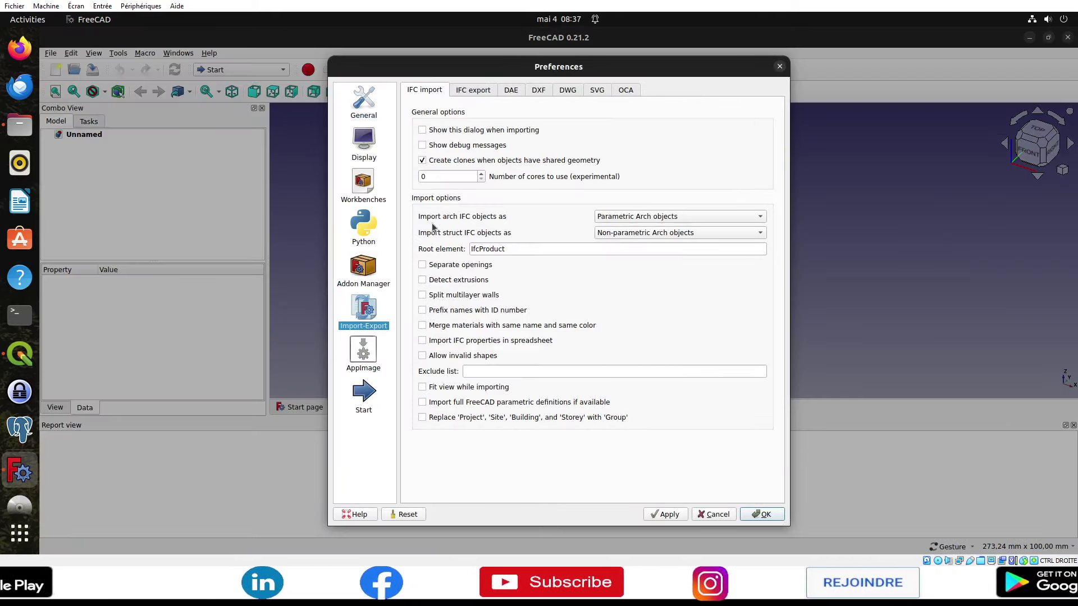
left_click(539, 89)
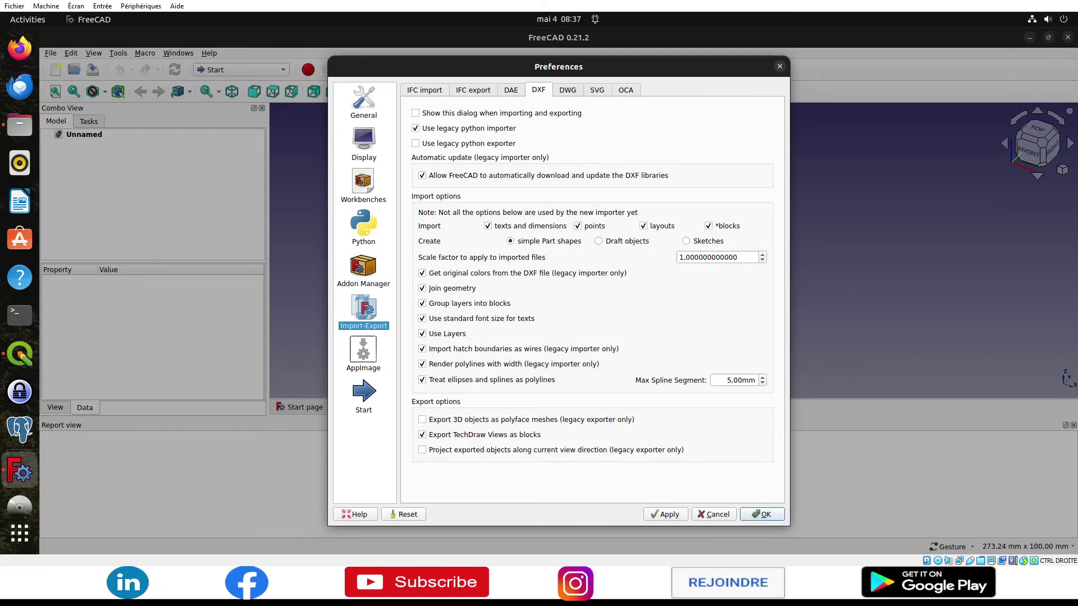
left_click(714, 515)
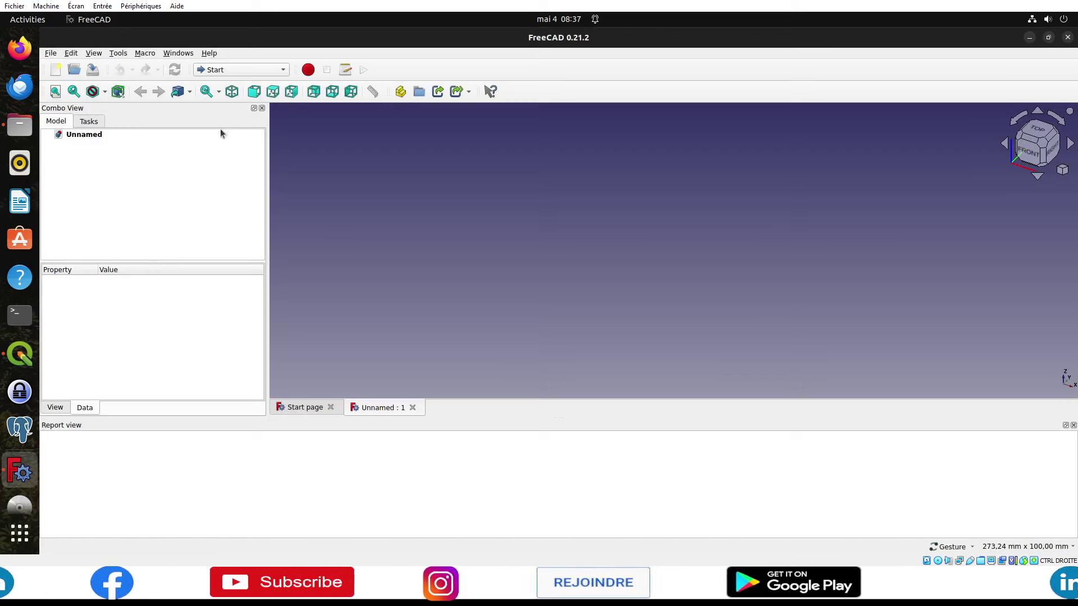
Import departement_france_metropolitaine.dxf from Documents/transfert/projet/appartement_3d_freecad/test, waiting through the slow load
left_click(50, 53)
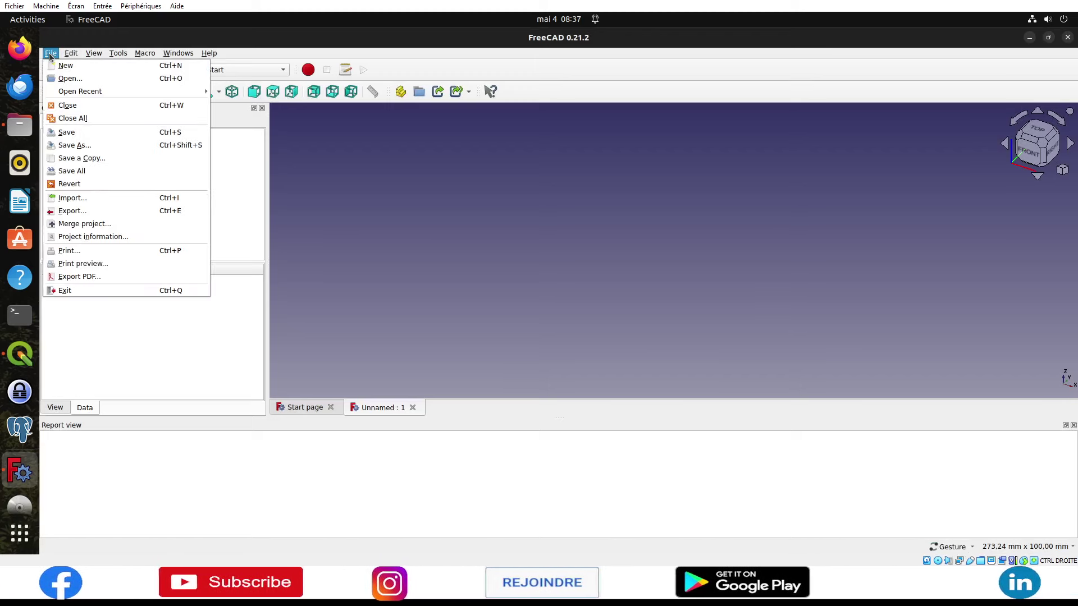
left_click(93, 201)
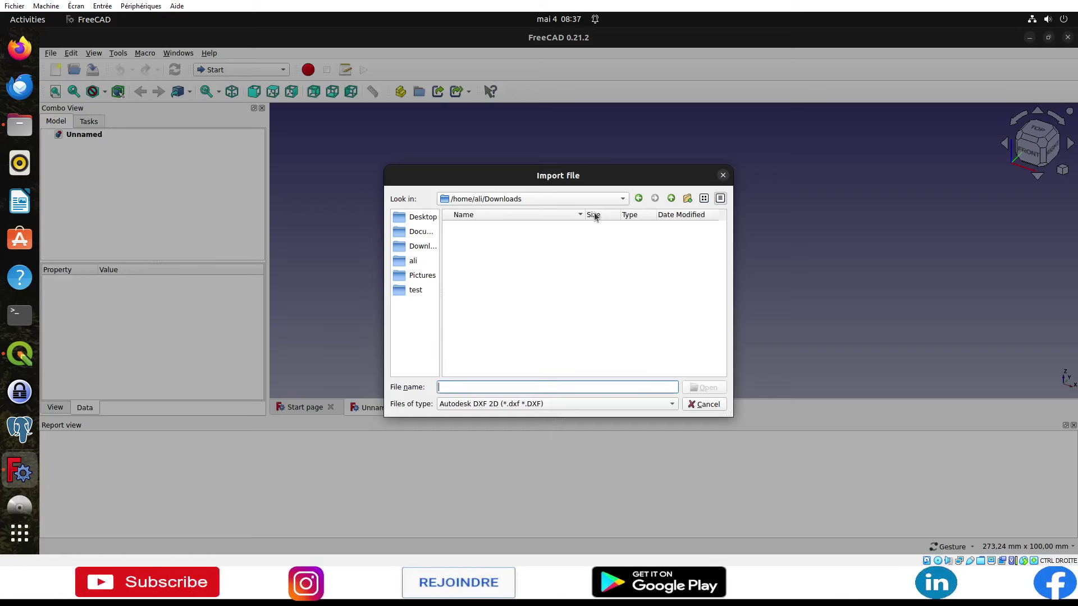
left_click(419, 232)
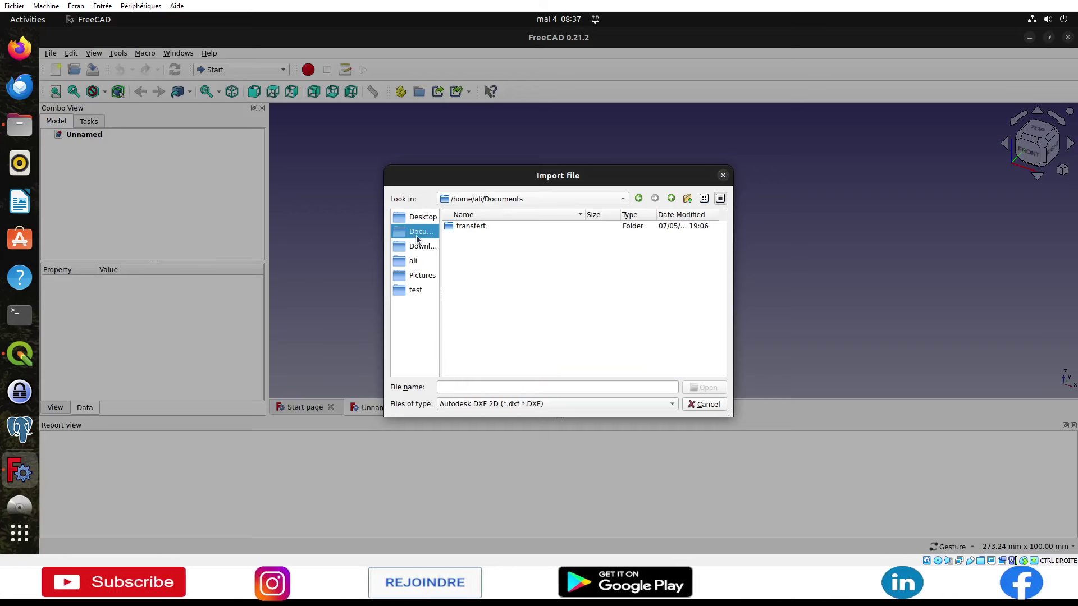
double_click(460, 226)
double_click(467, 256)
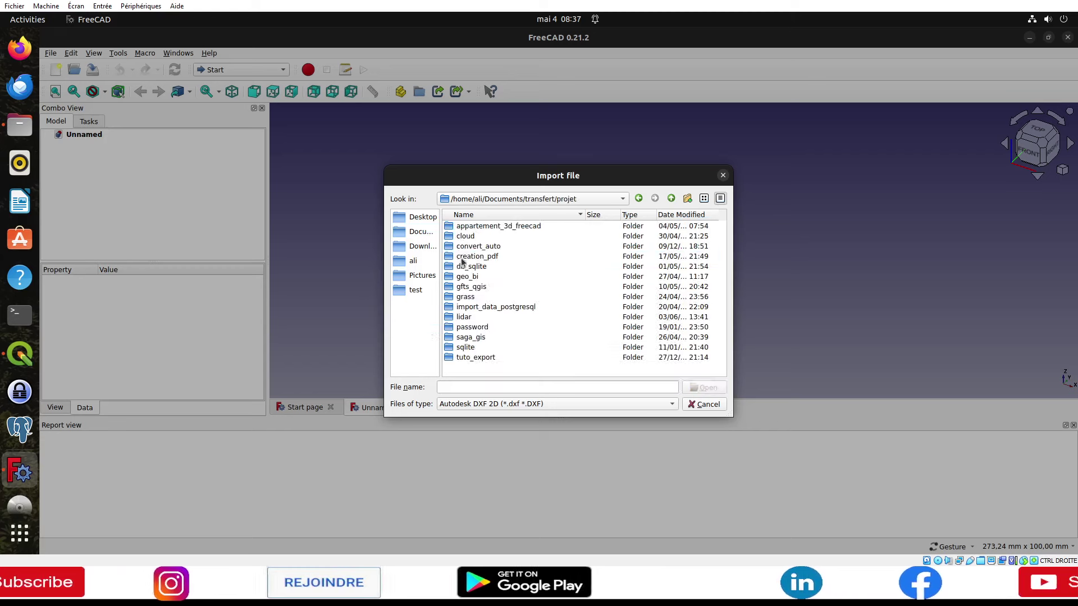
double_click(464, 227)
double_click(464, 227)
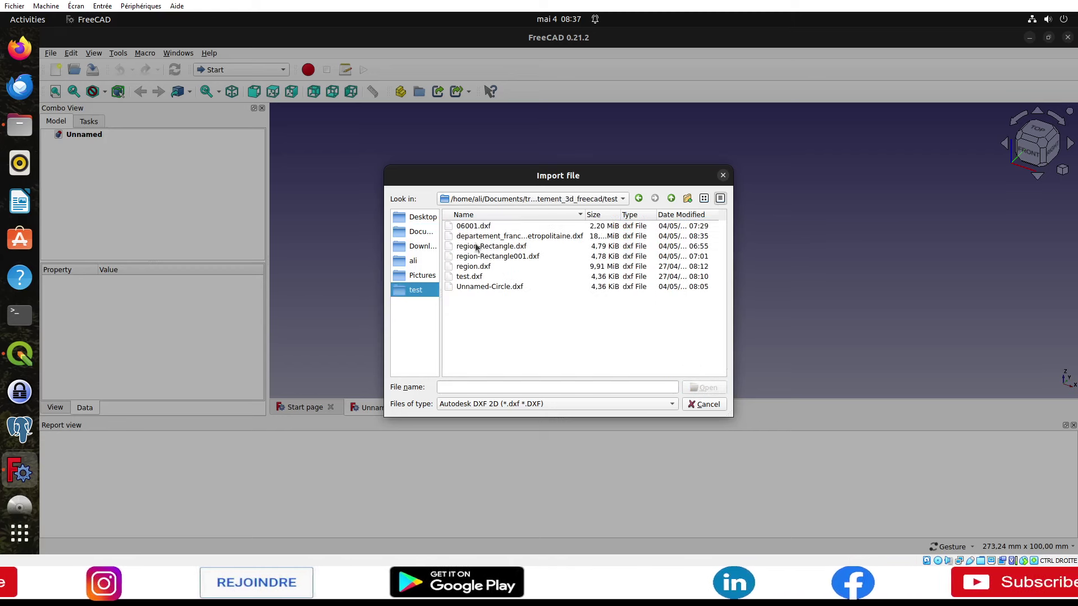
left_click(581, 238)
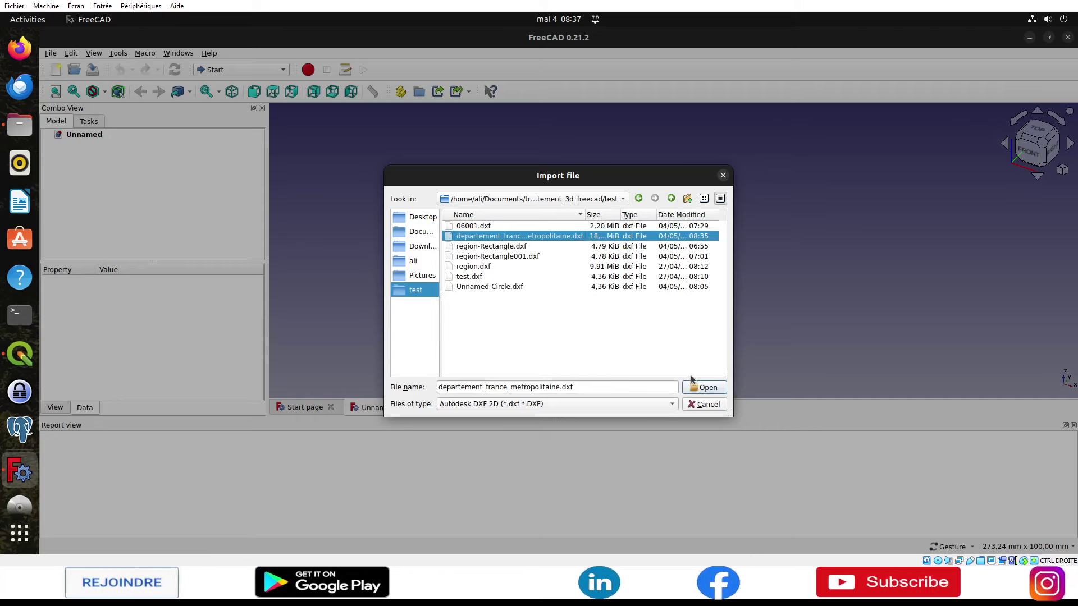
left_click(704, 388)
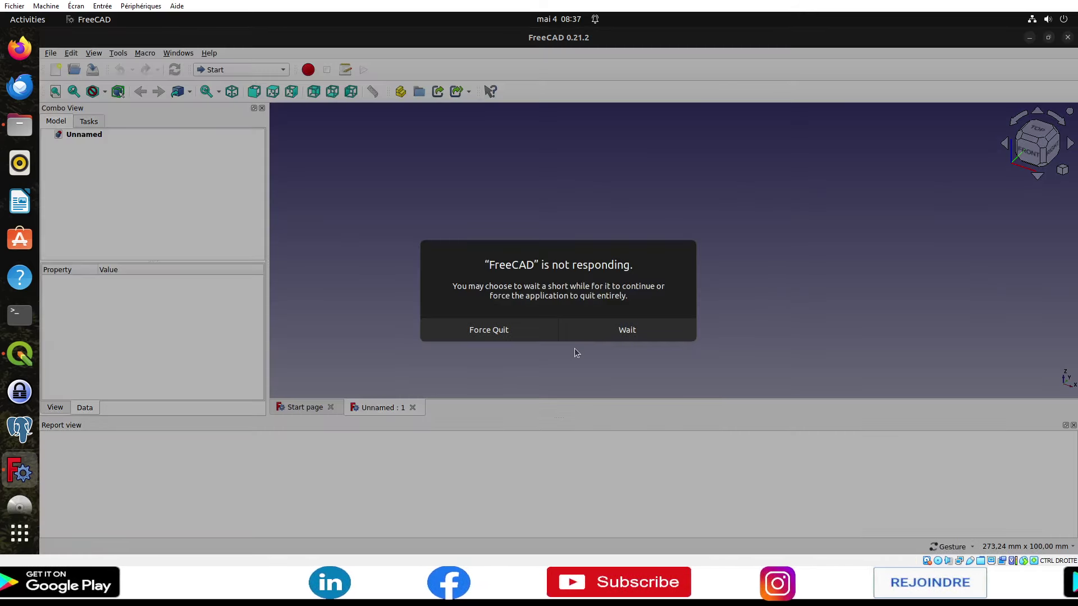
left_click(651, 326)
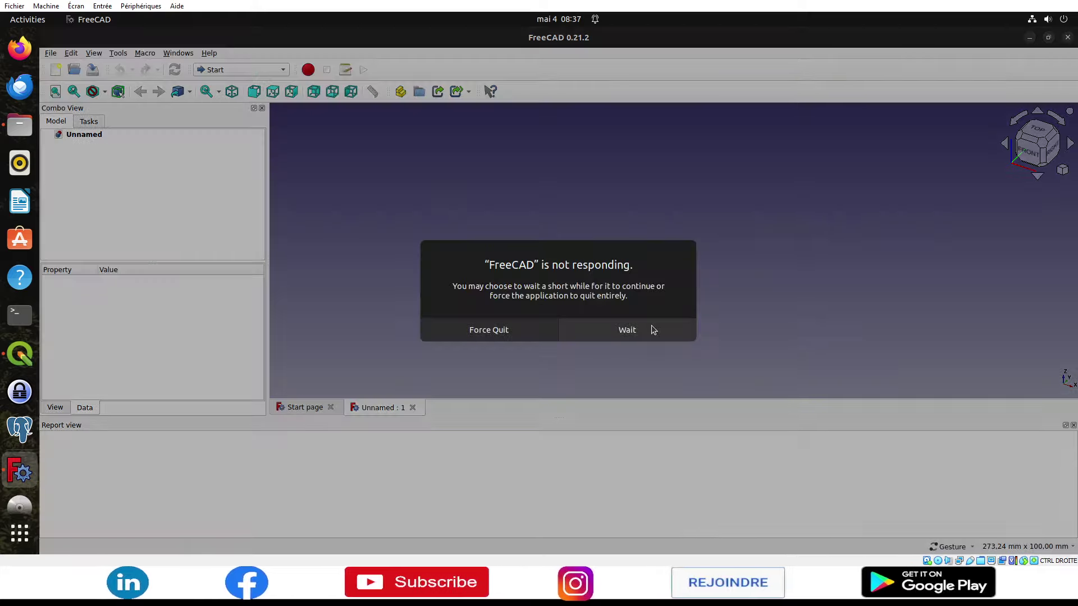
left_click(651, 330)
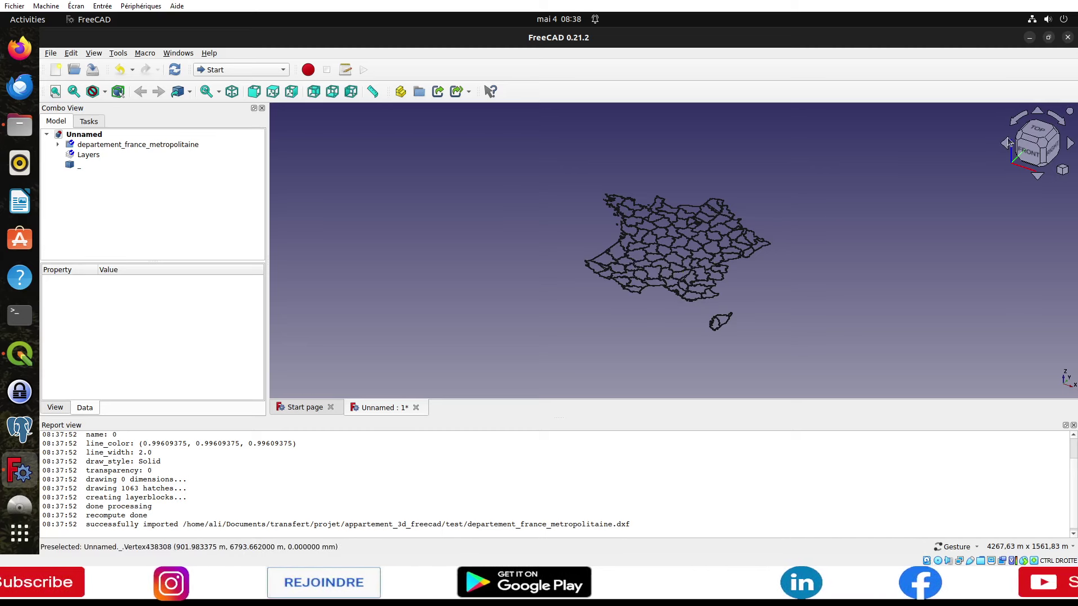
Show the imported department outlines in top view via the navigation cube
left_click(1032, 131)
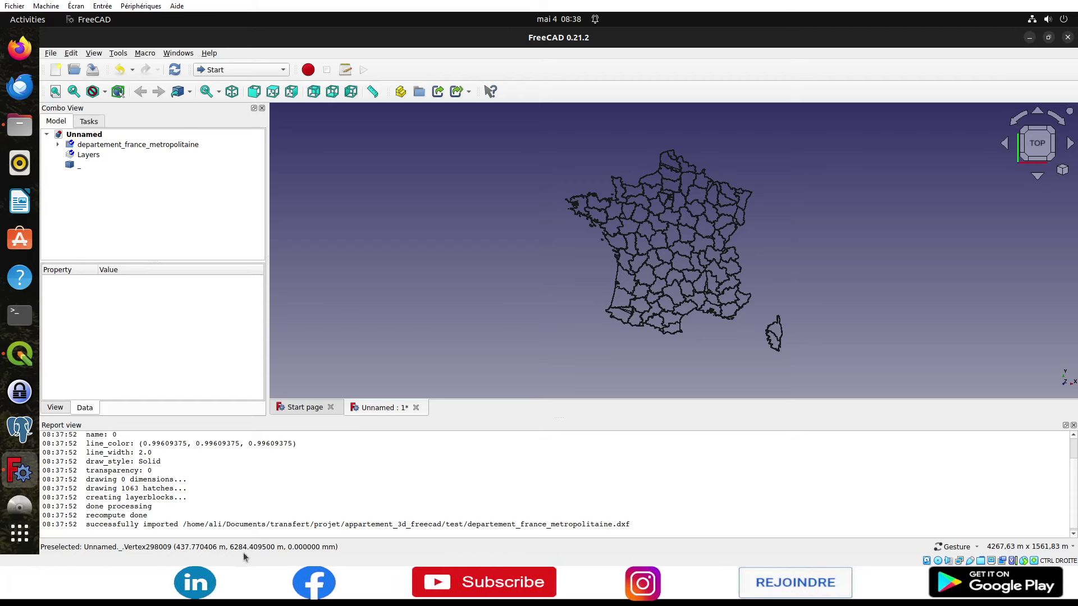
Compare the outlines against the QGIS layer, then return to FreeCAD
left_click(22, 349)
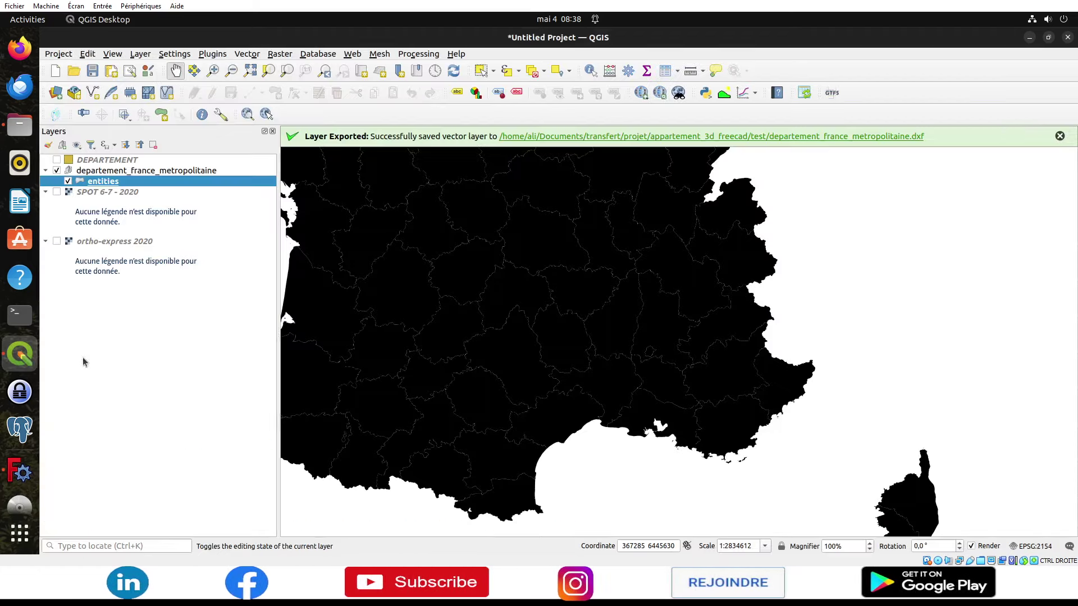
scroll(436, 483, "down", 2)
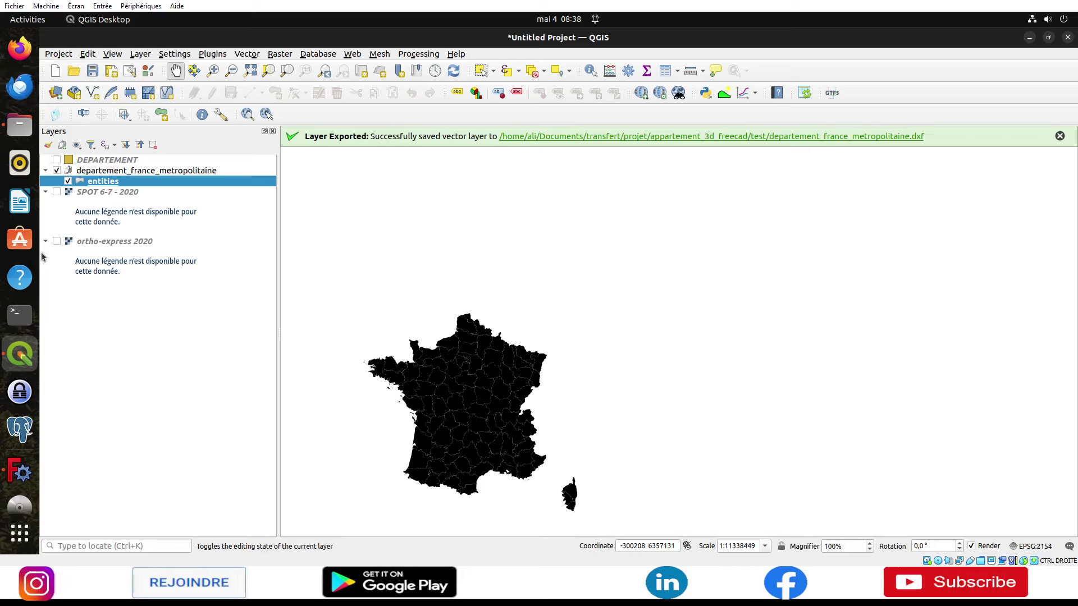
left_click(22, 471)
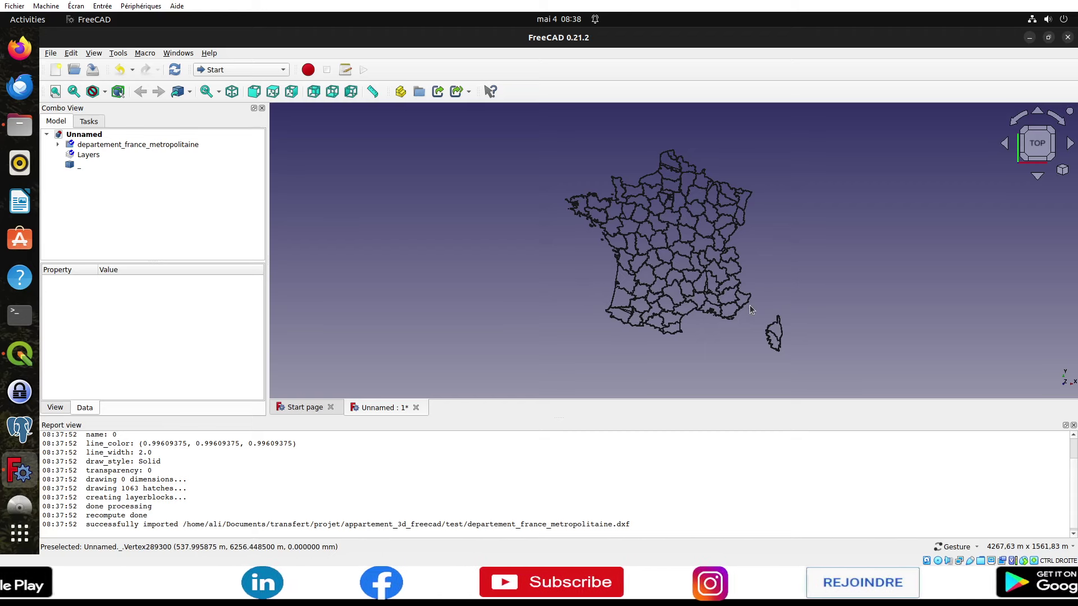
Zoom in on the imported southern France department outlines, then bring QGIS forward for comparison
scroll(752, 310, "up", 1)
scroll(752, 309, "up", 1)
scroll(751, 309, "up", 1)
scroll(751, 309, "up", 2)
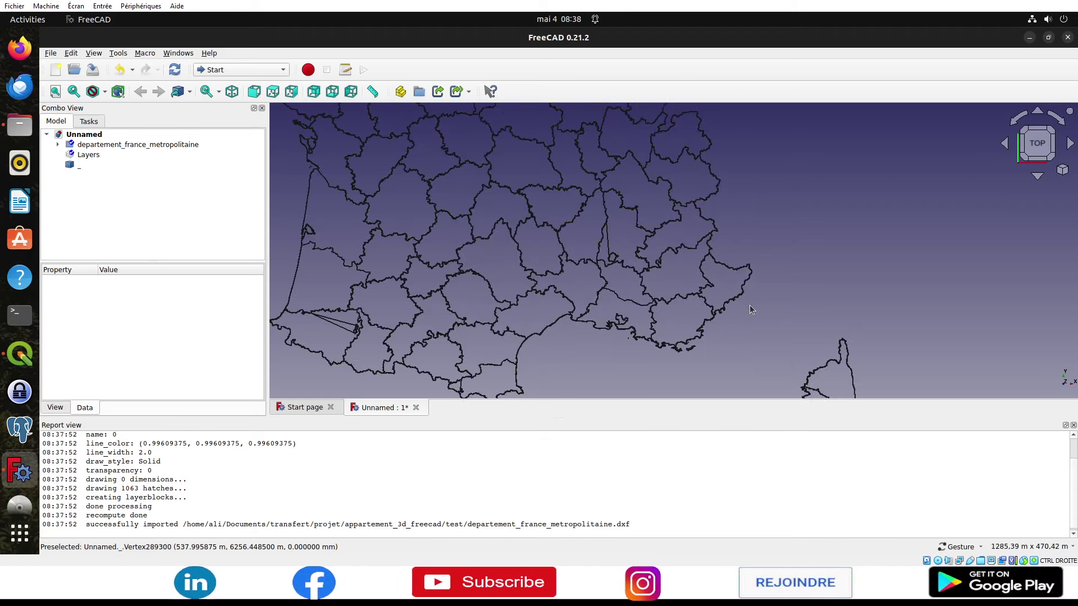
scroll(752, 310, "up", 2)
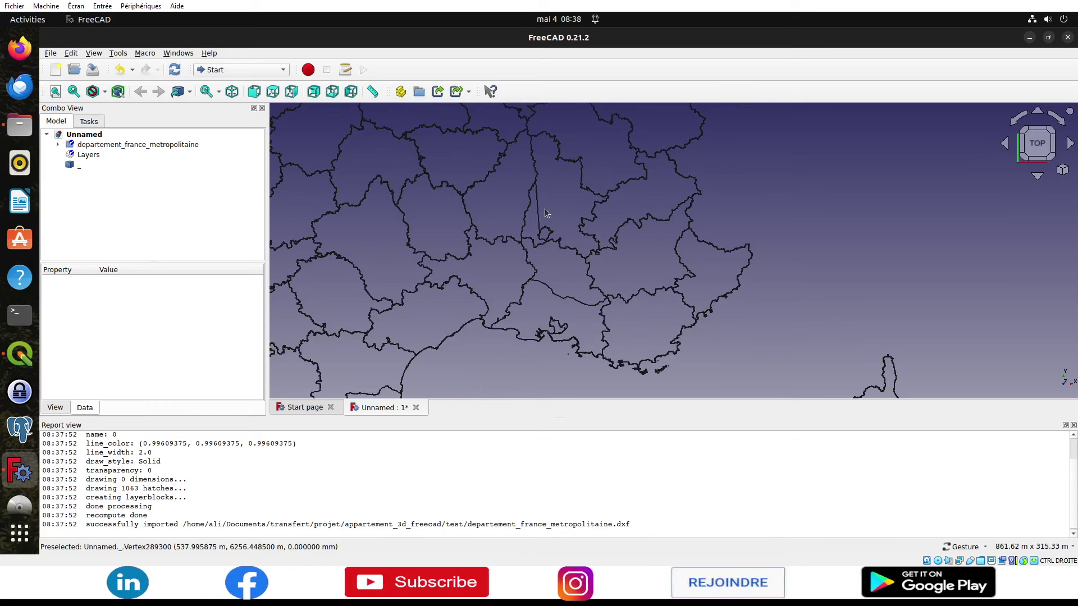
left_click(27, 344)
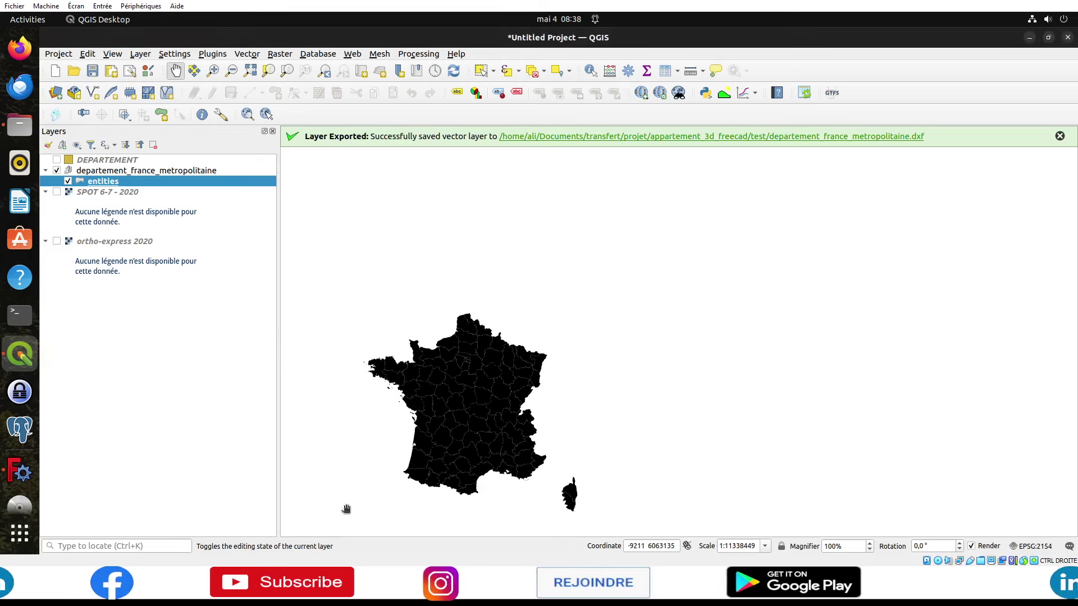
Zoom in and back out on the filled QGIS departments, then return to FreeCAD
scroll(419, 468, "up", 1)
scroll(419, 468, "up", 2)
scroll(419, 468, "down", 3)
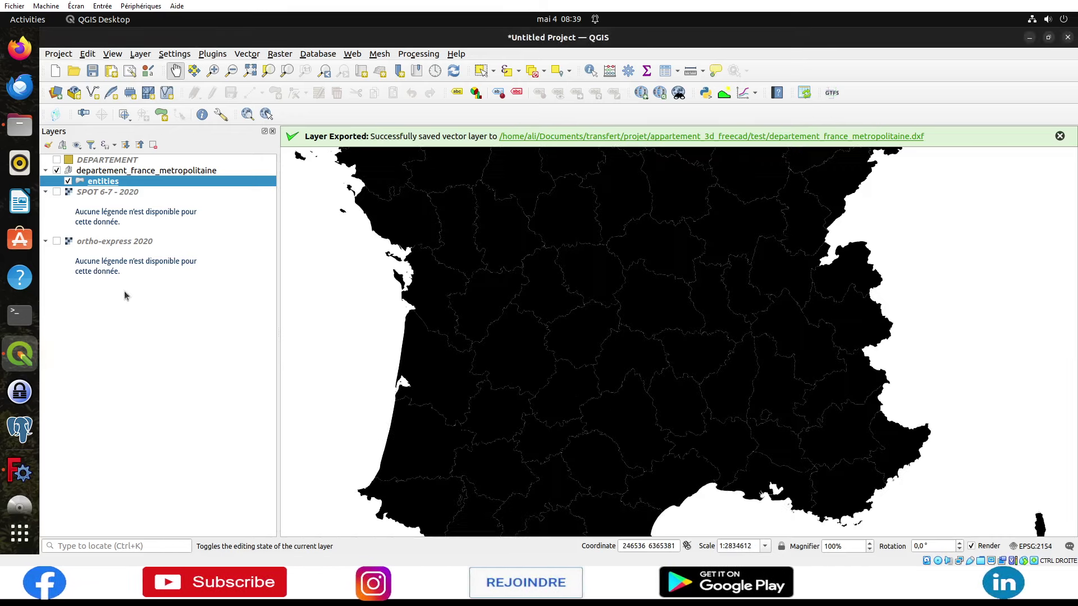
left_click(23, 471)
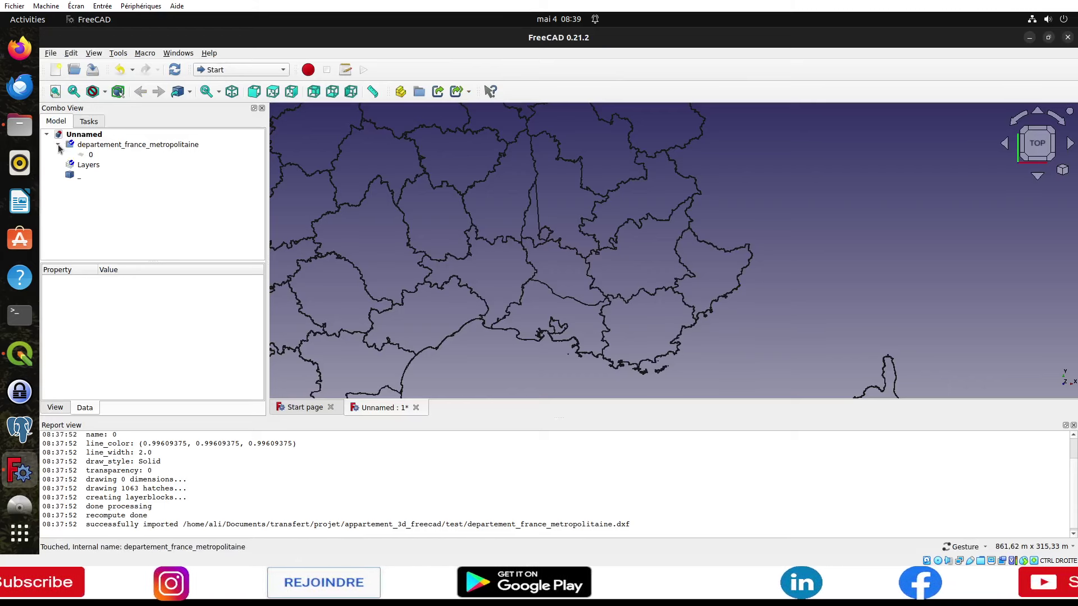
left_click(82, 165)
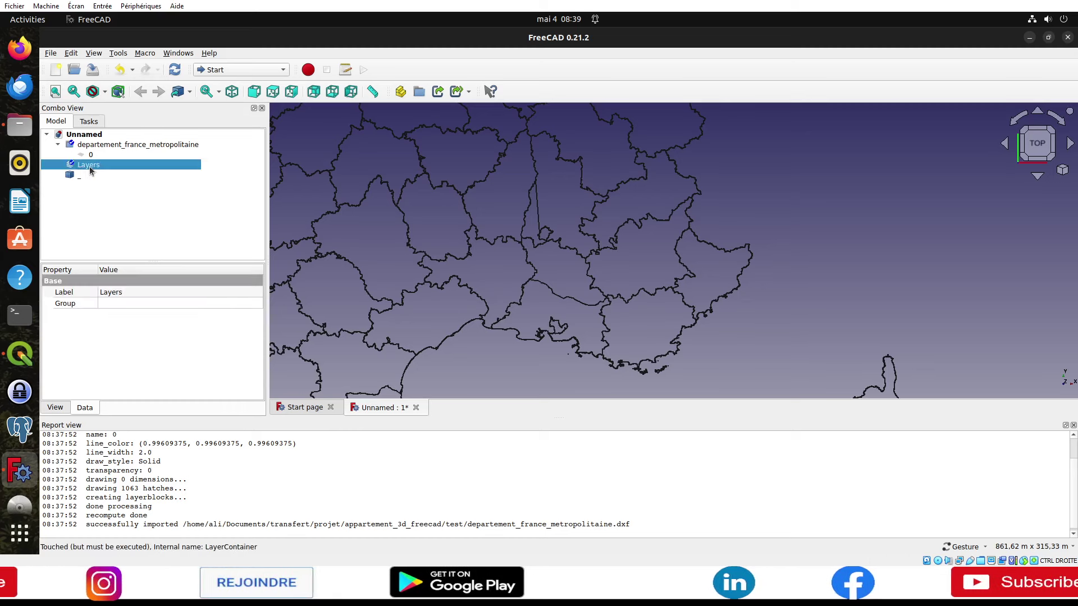
right_click(89, 170)
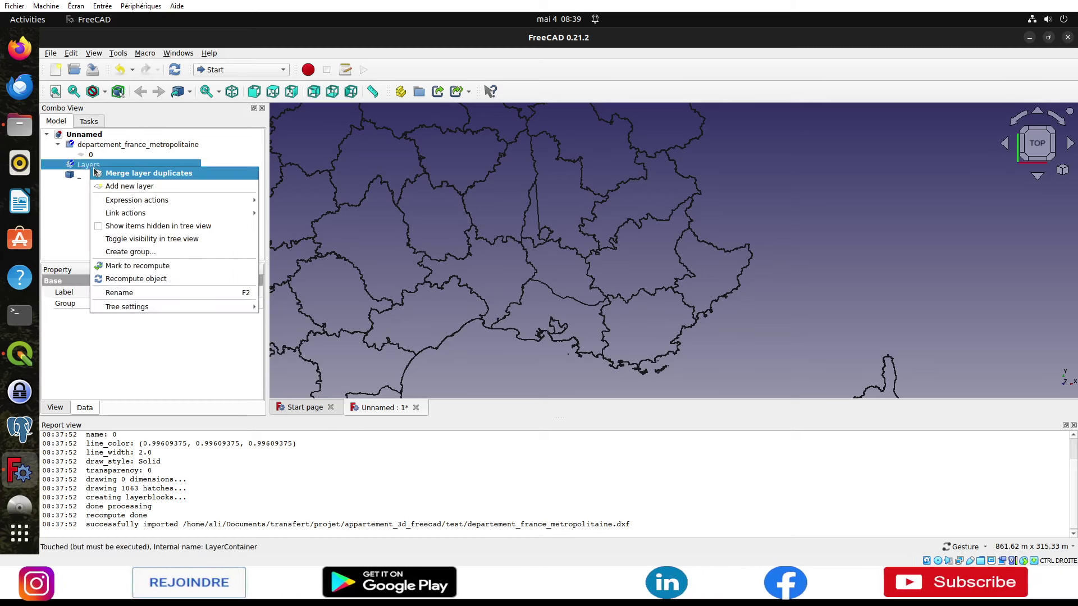
left_click(95, 173)
left_click(94, 146)
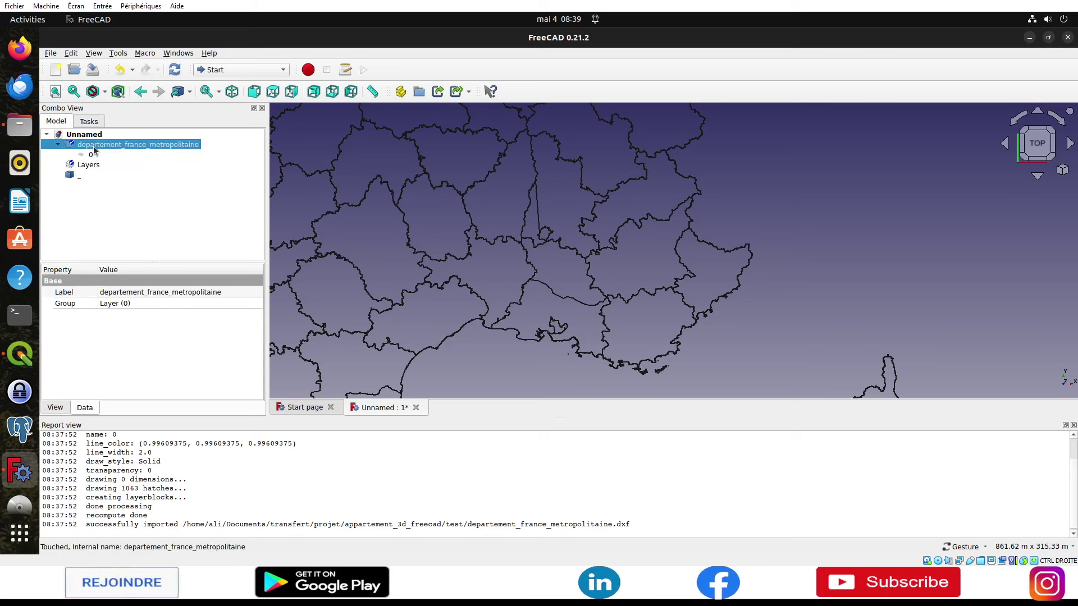
left_click(96, 155)
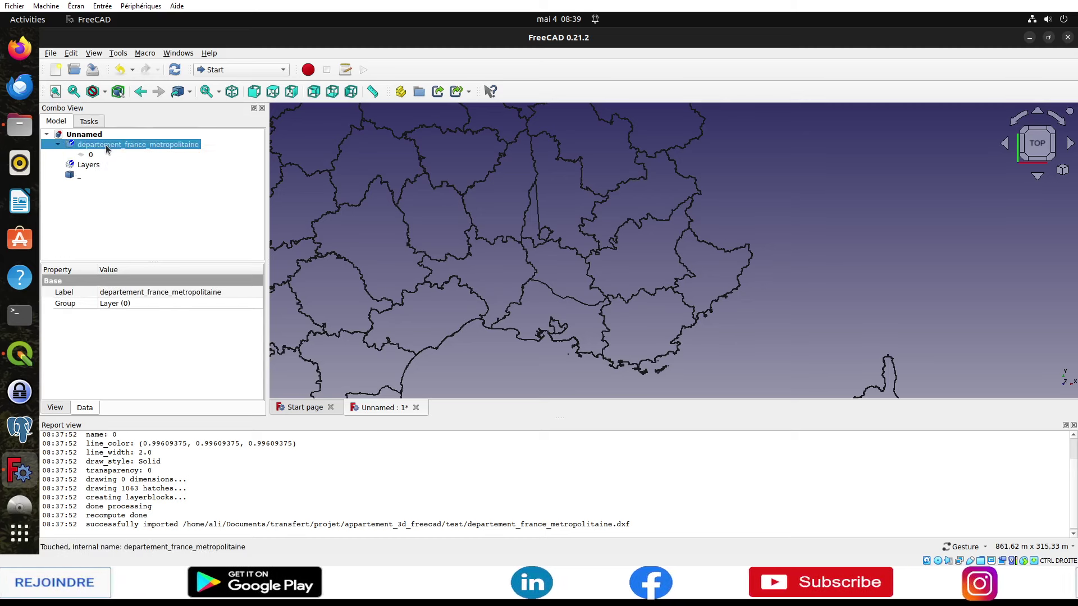
right_click(107, 148)
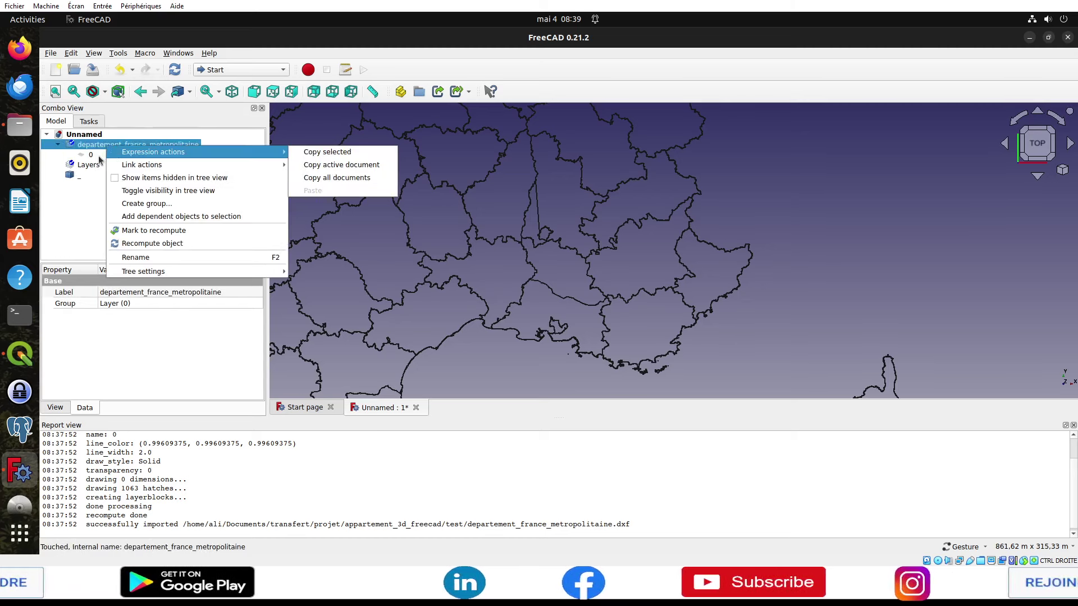
left_click(98, 160)
right_click(90, 155)
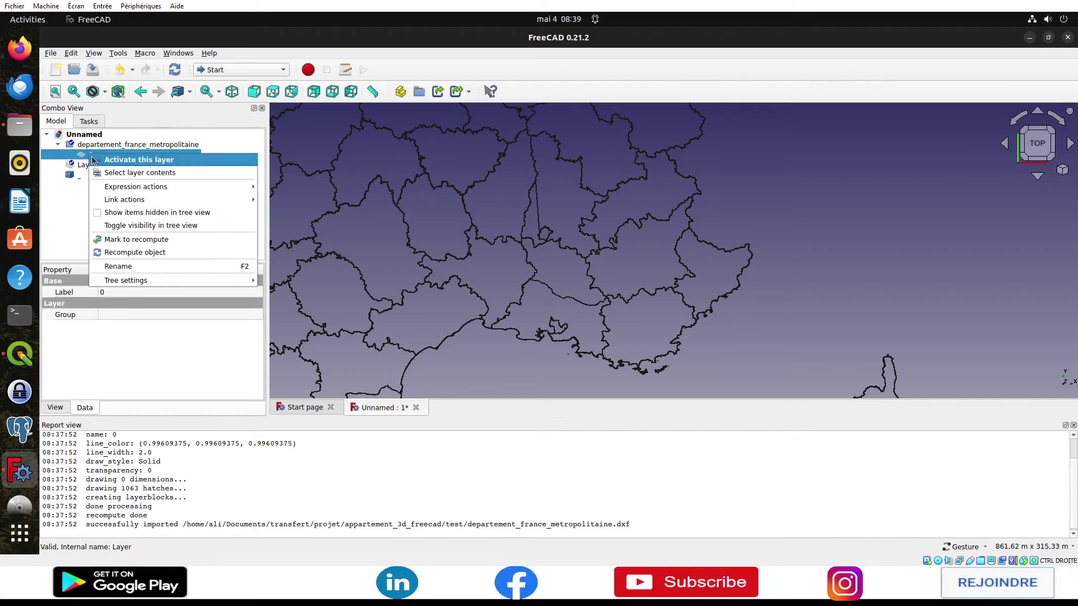
left_click(79, 160)
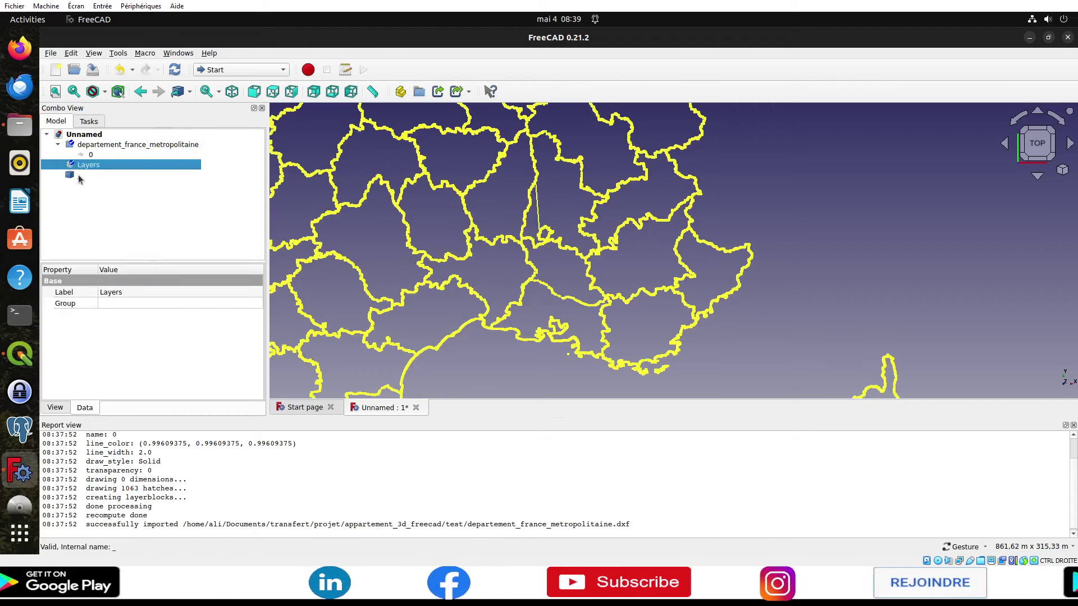
left_click(78, 174)
left_click(79, 165)
left_click(83, 173)
left_click(80, 174)
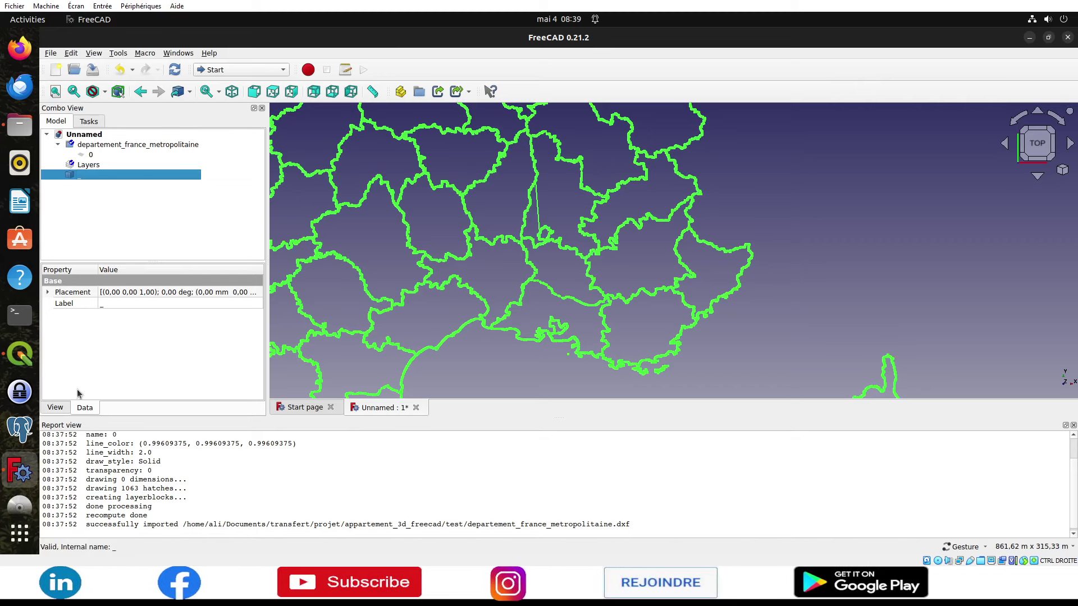
left_click(55, 407)
right_click(82, 175)
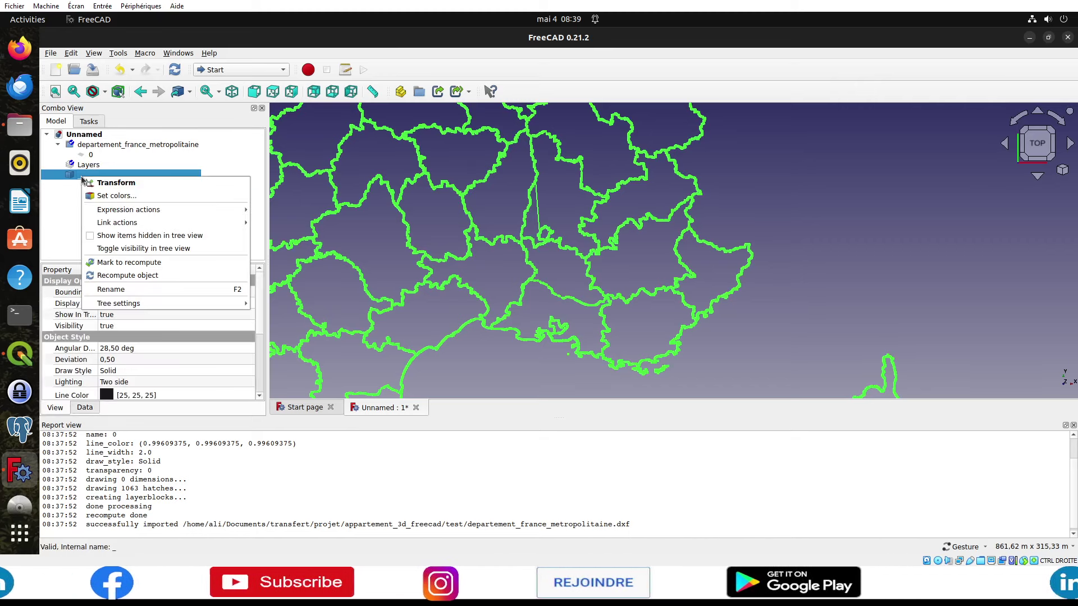
left_click(91, 186)
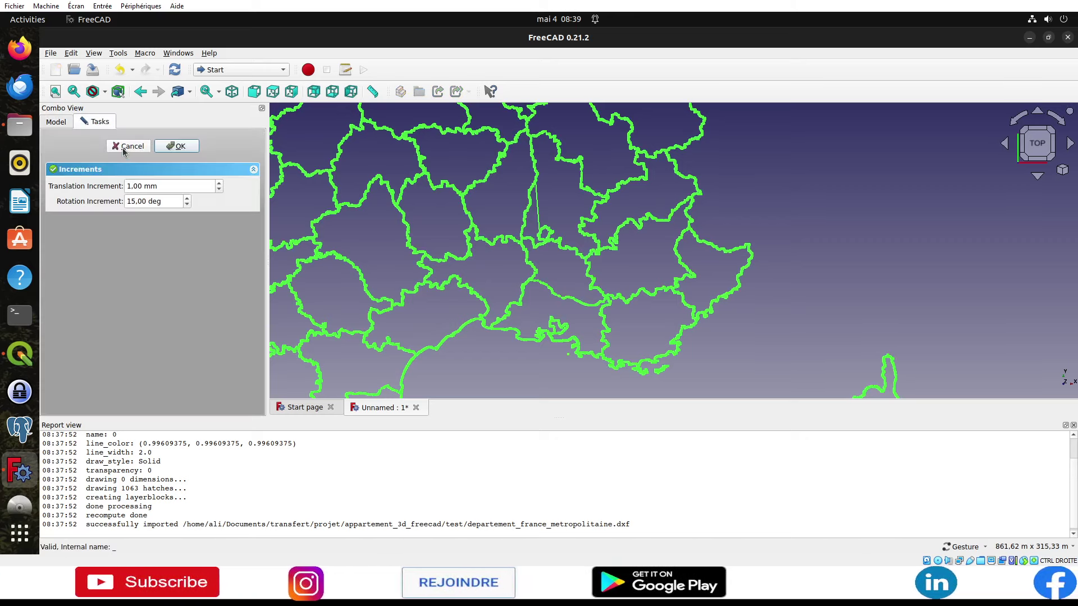
left_click(124, 150)
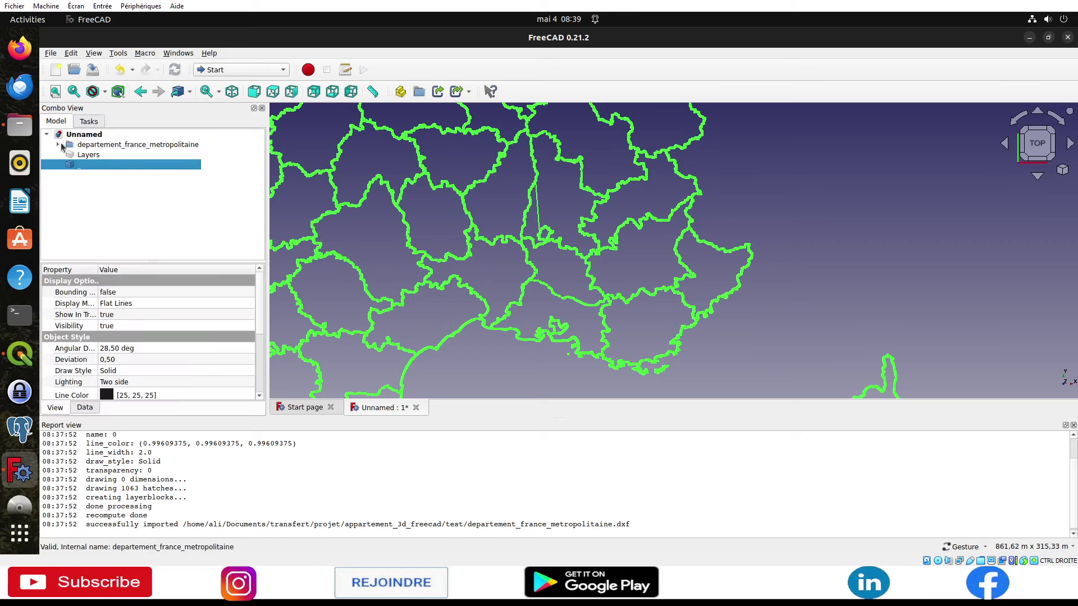
Hide the '_' shapes object from the model tree with Toggle visibility in tree view
left_click(87, 148)
right_click(87, 148)
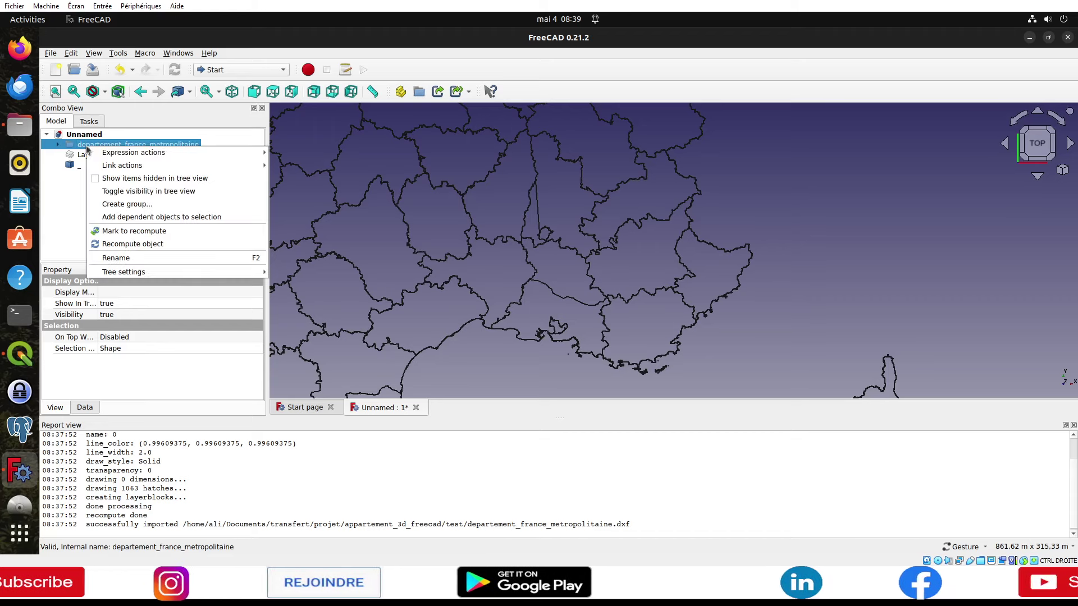
left_click(81, 164)
right_click(81, 164)
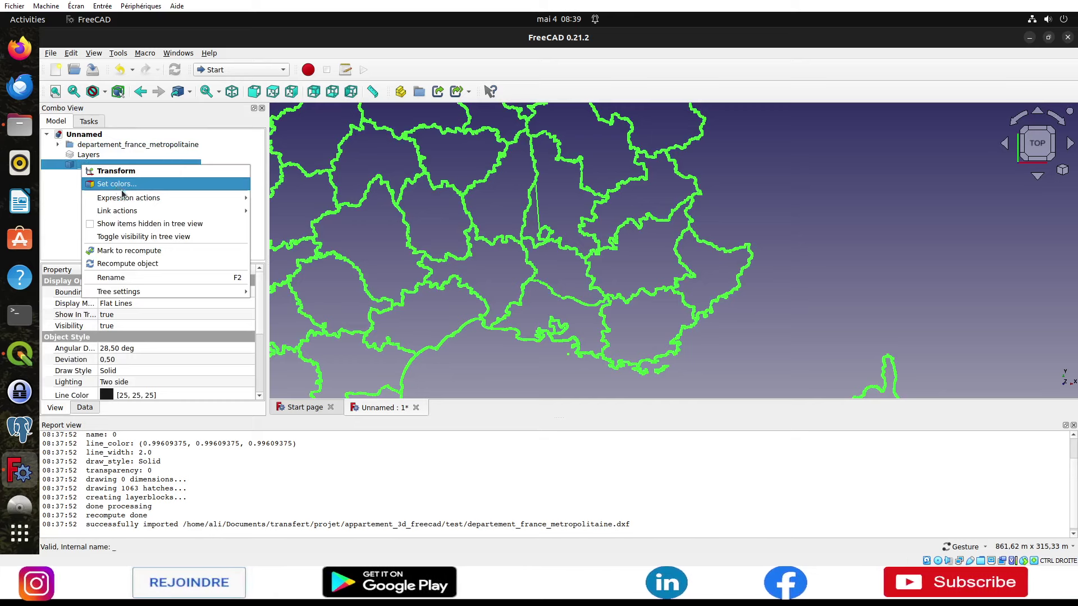
mouse_move(117, 211)
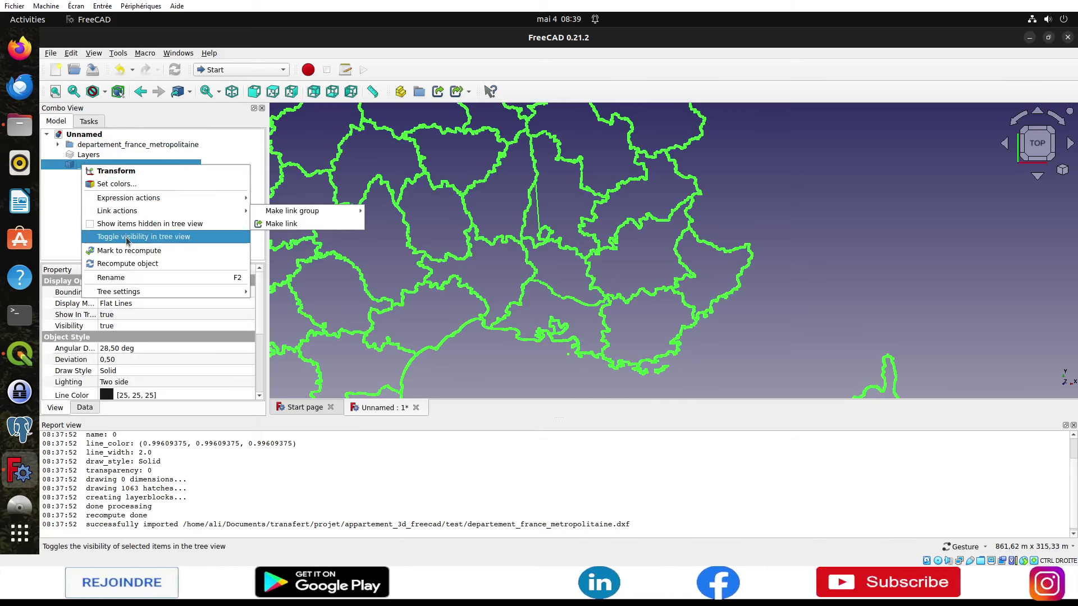
left_click(128, 239)
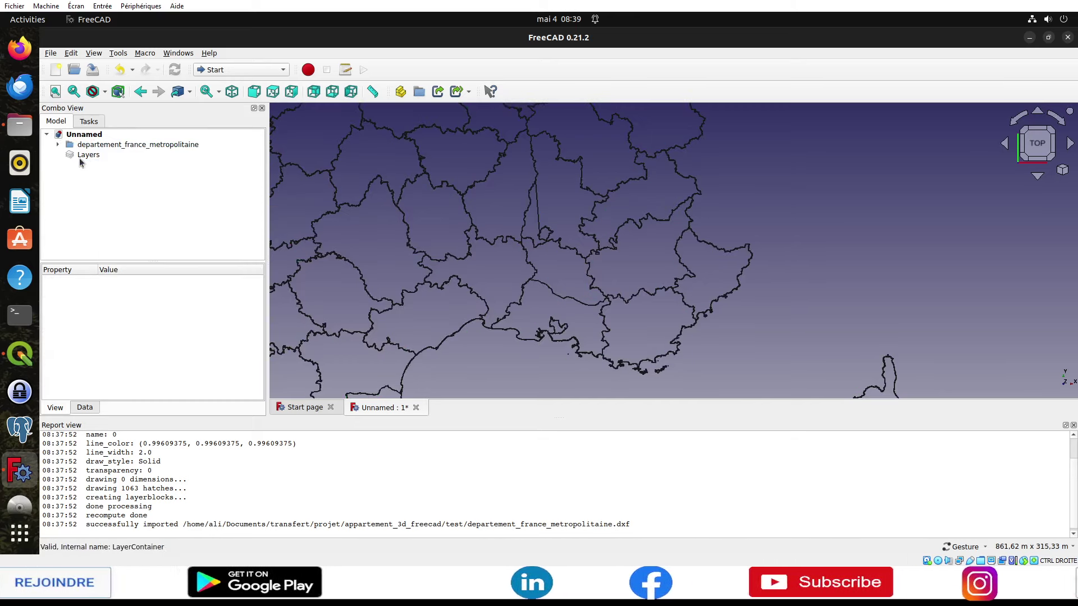
Hide the Layers container from the tree, leaving departement_france_metropolitaine with layer 0
left_click(58, 144)
left_click(88, 164)
right_click(87, 177)
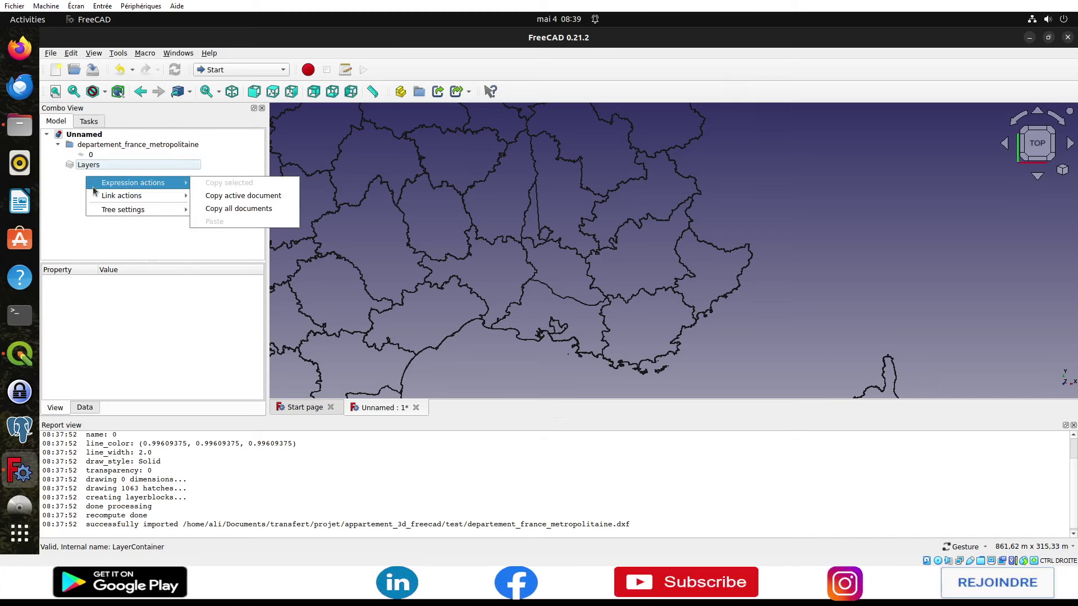
mouse_move(123, 209)
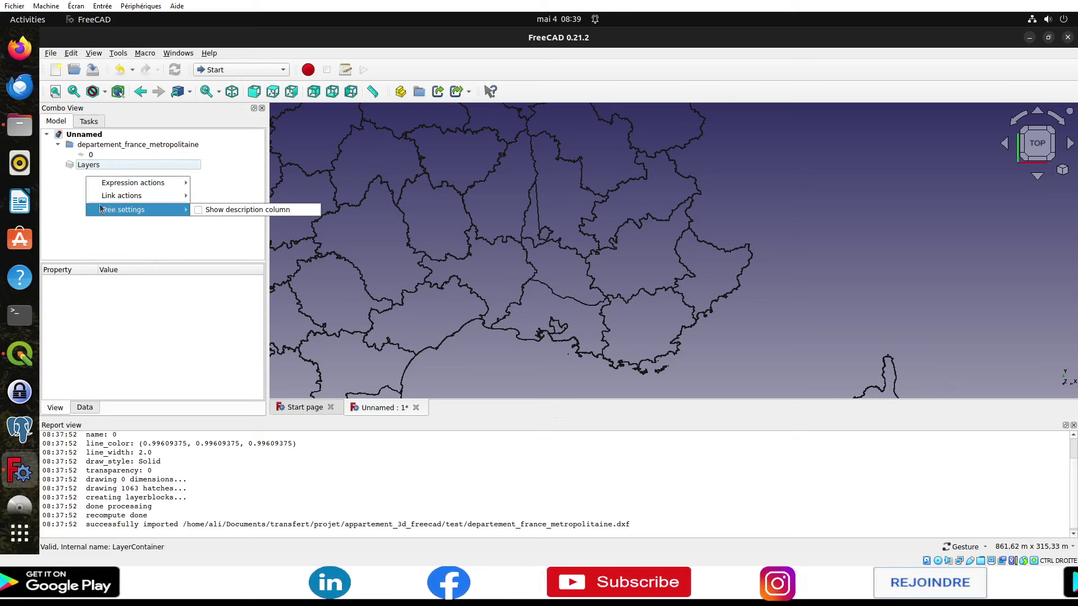
left_click(79, 169)
right_click(77, 165)
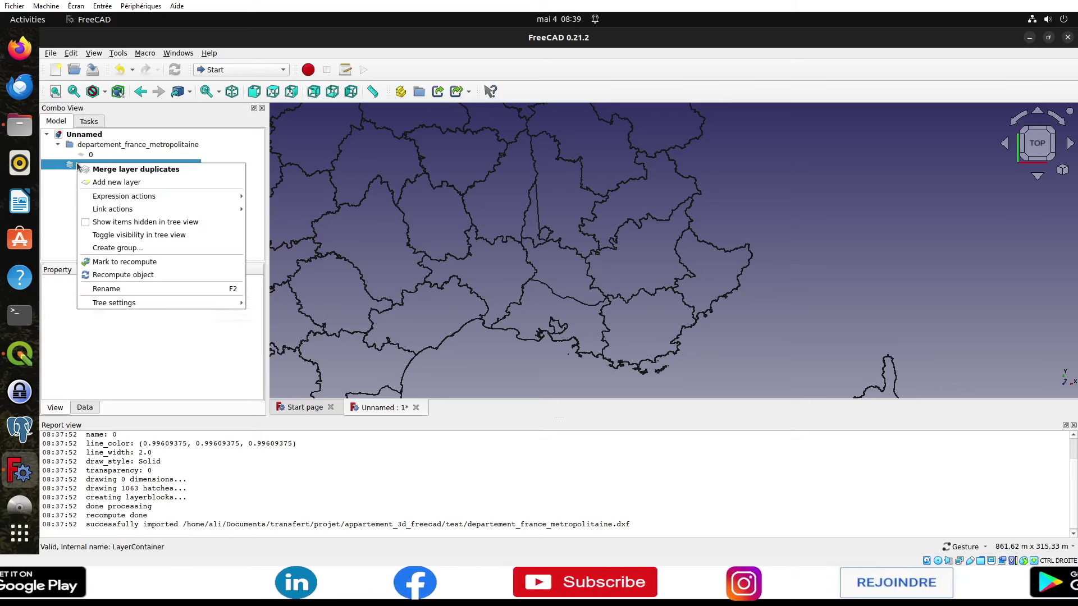
left_click(118, 235)
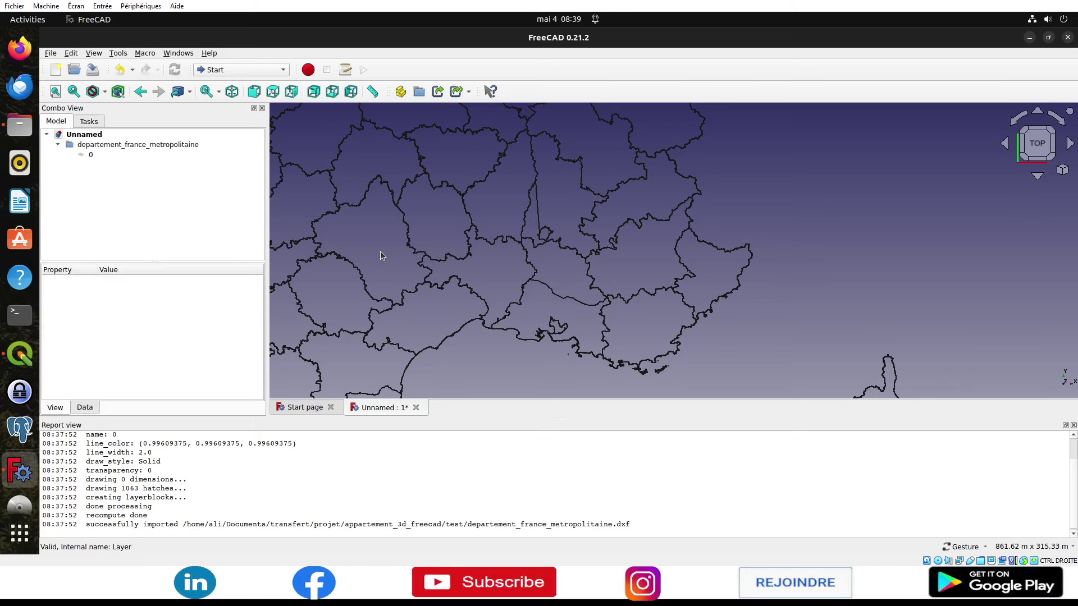
scroll(381, 256, "down", 2)
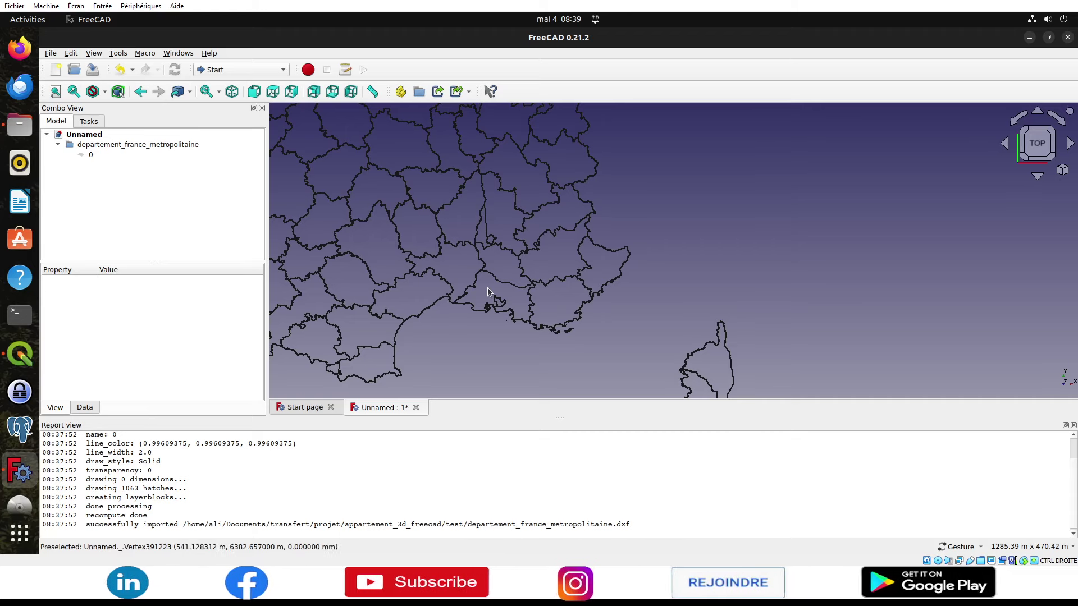
Zoom out to all of France and Corsica, set the flat TOP view, and nudge the map
scroll(487, 287, "down", 3)
scroll(487, 288, "down", 1)
scroll(536, 263, "down", 1)
left_click_drag(580, 272, 581, 276)
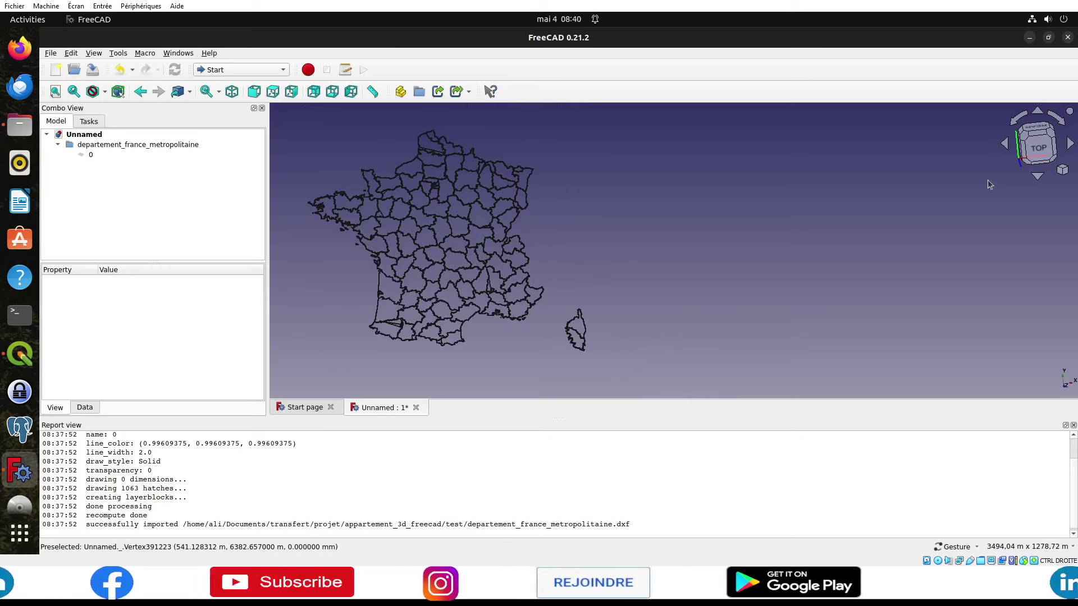
left_click(1040, 146)
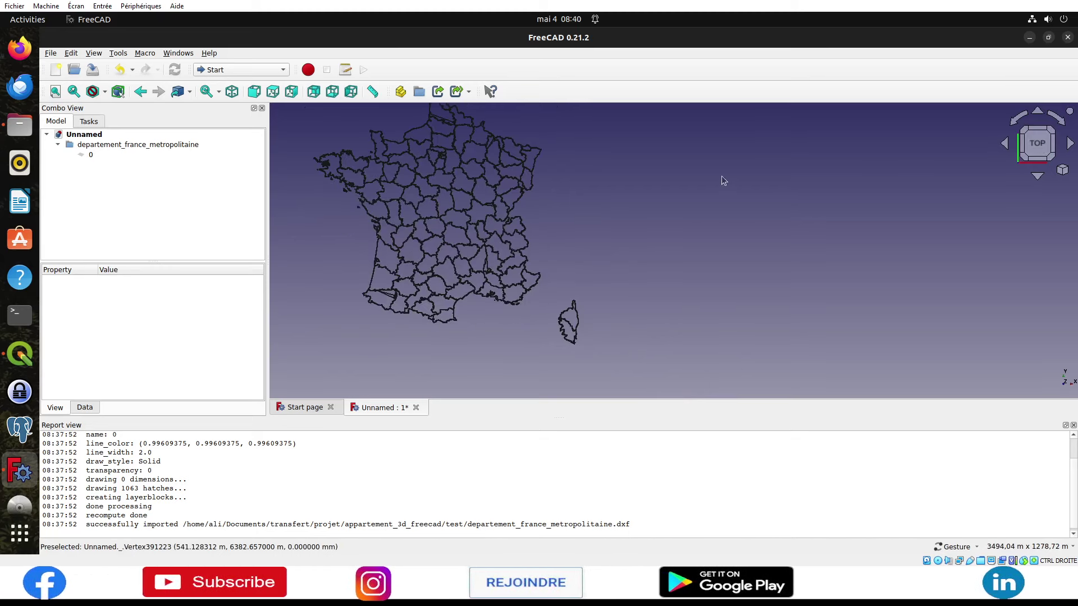
key("Up")
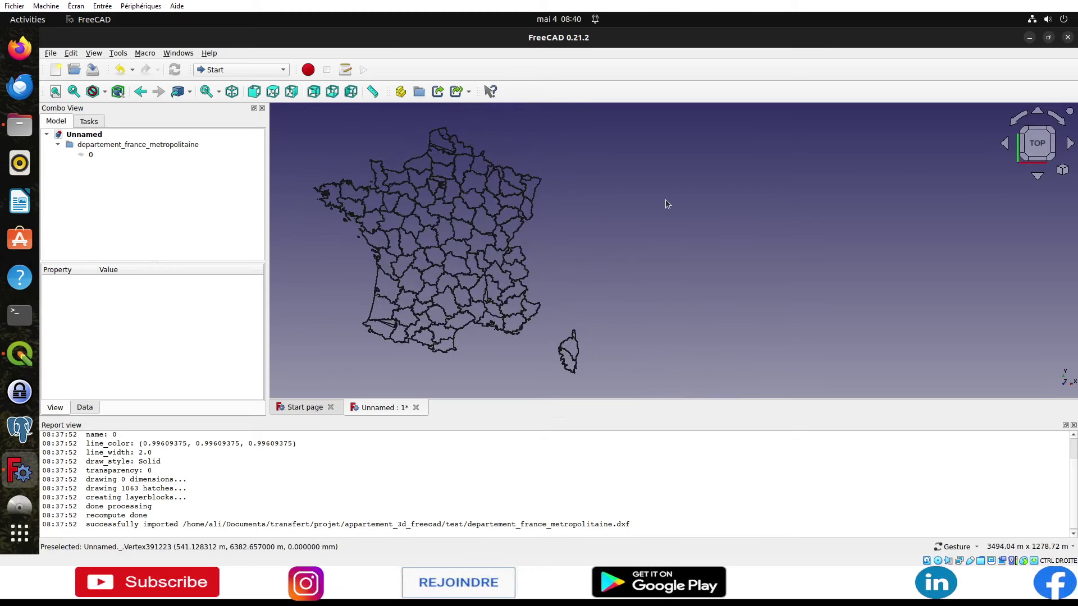